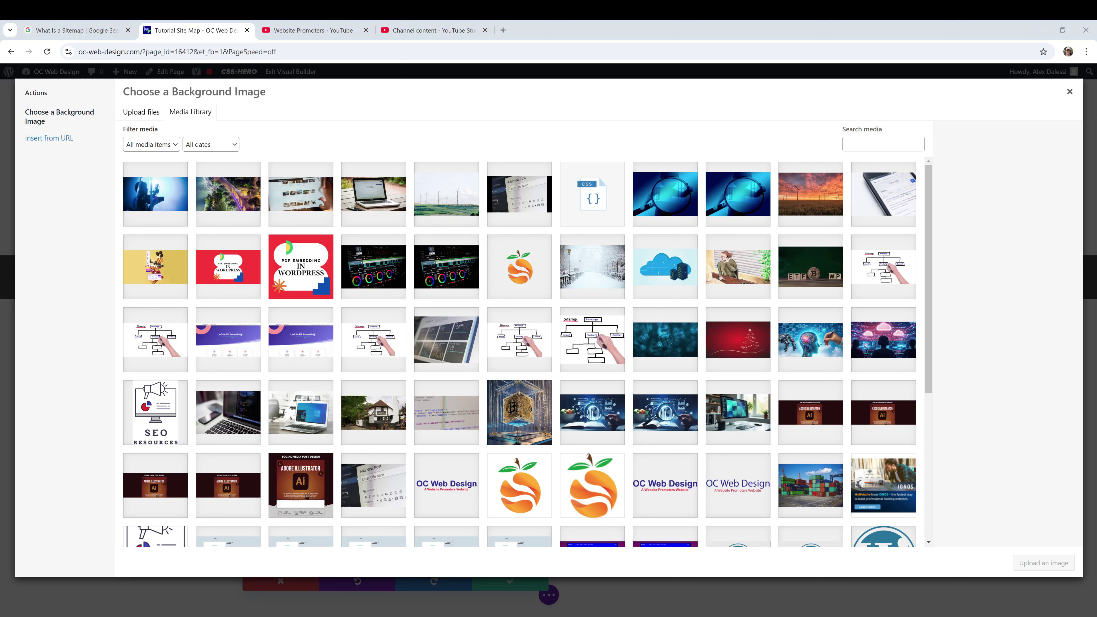
- Use the phone operator picture Call_Woman.png as the section's background image and set its size to Stretch to Fill
click(717, 262)
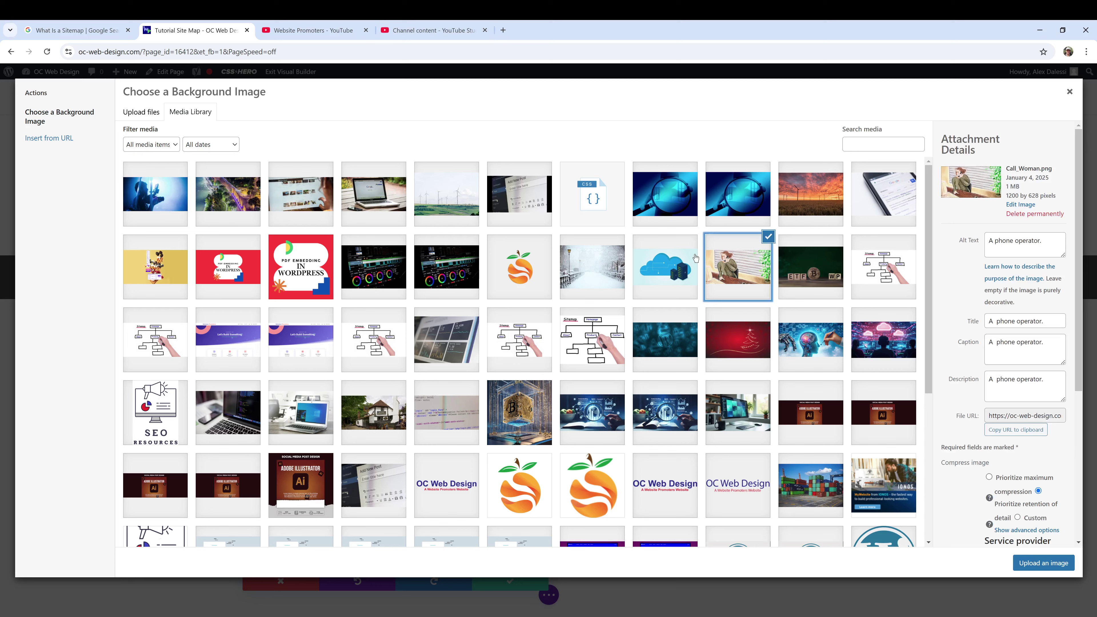
click(1040, 564)
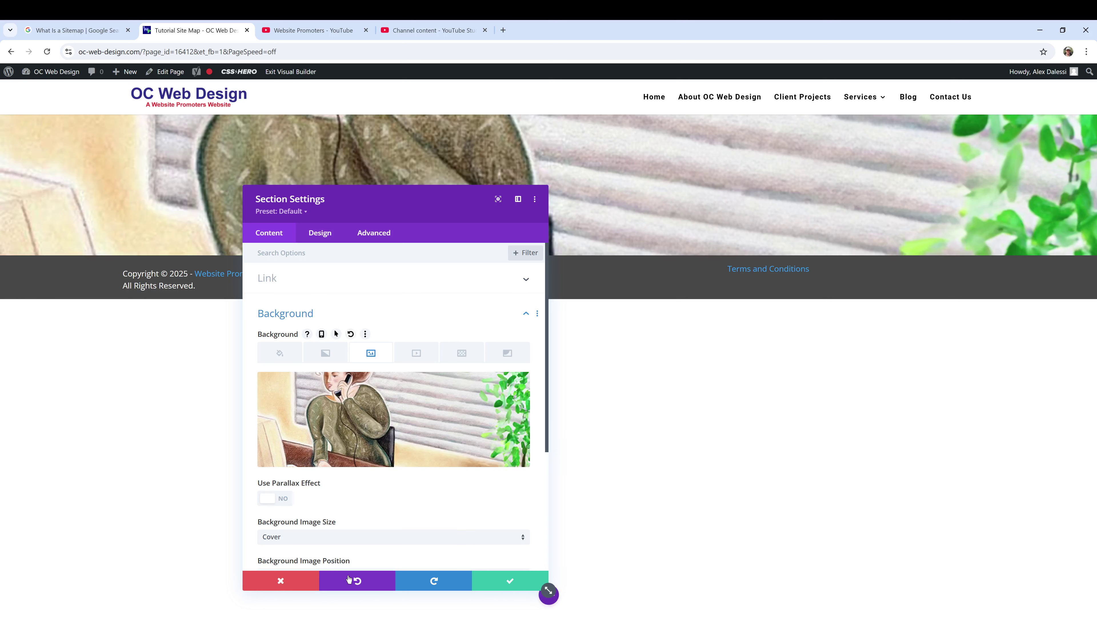
scroll(352, 540, down, 1)
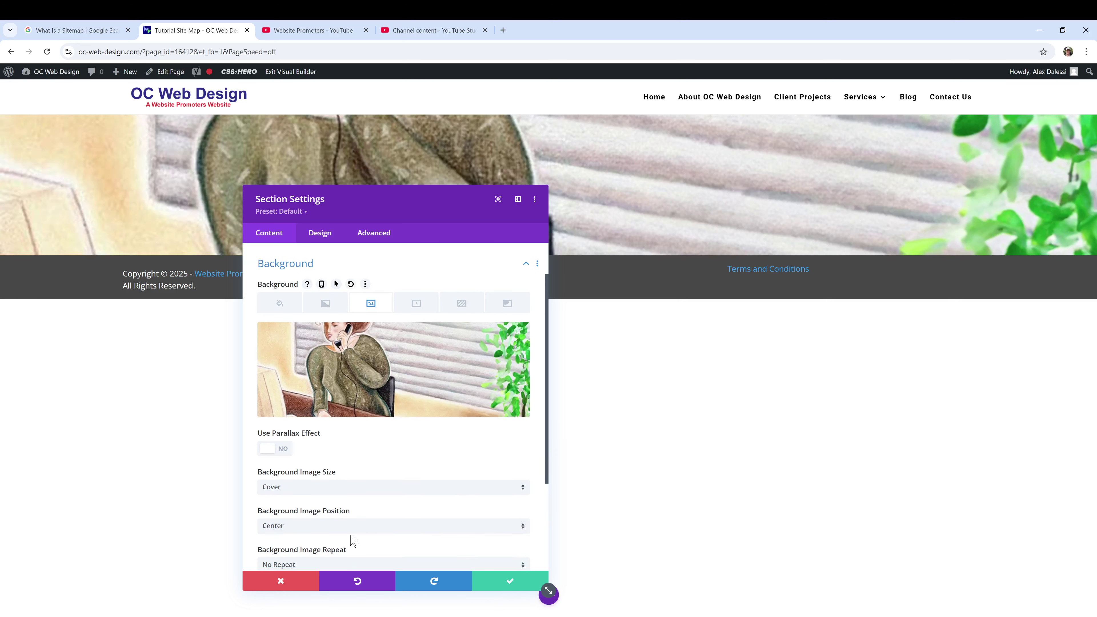
click(317, 487)
click(324, 499)
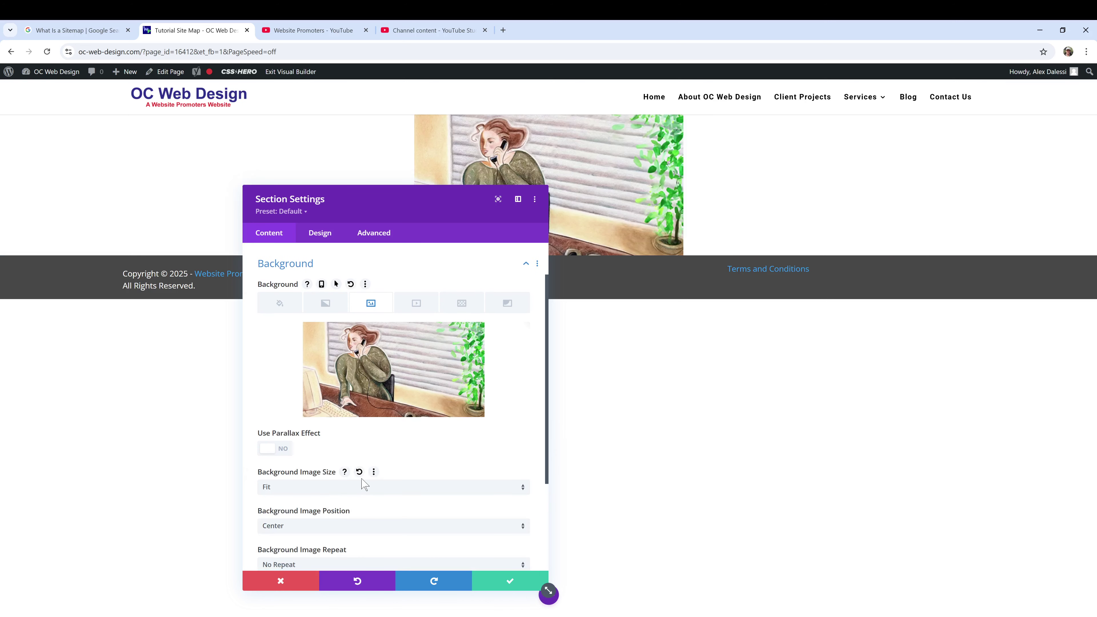
click(340, 491)
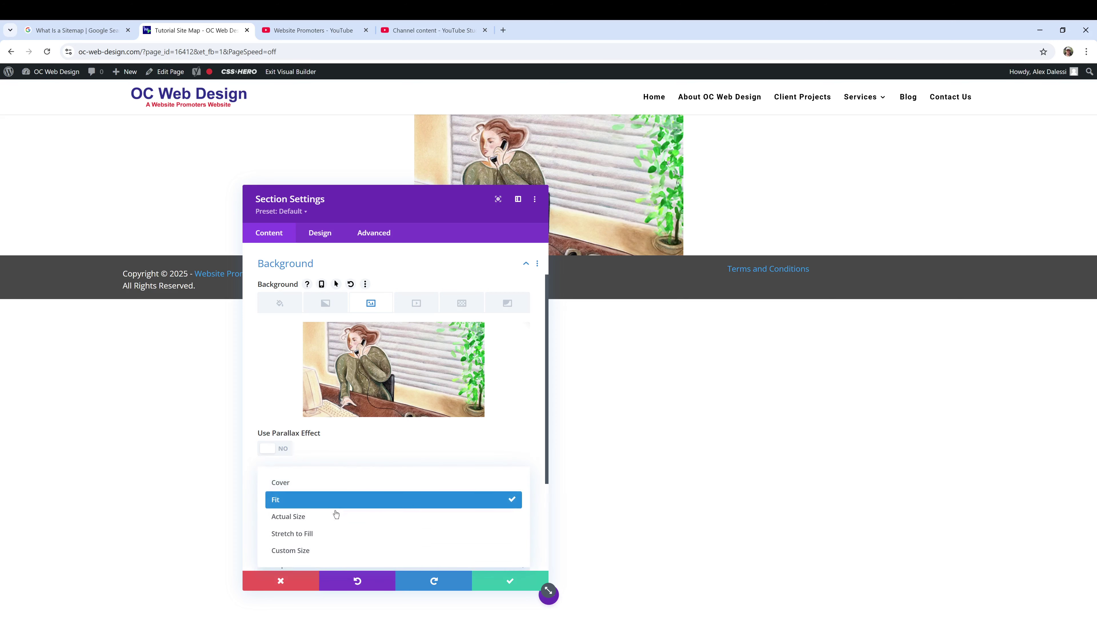
click(335, 505)
click(331, 491)
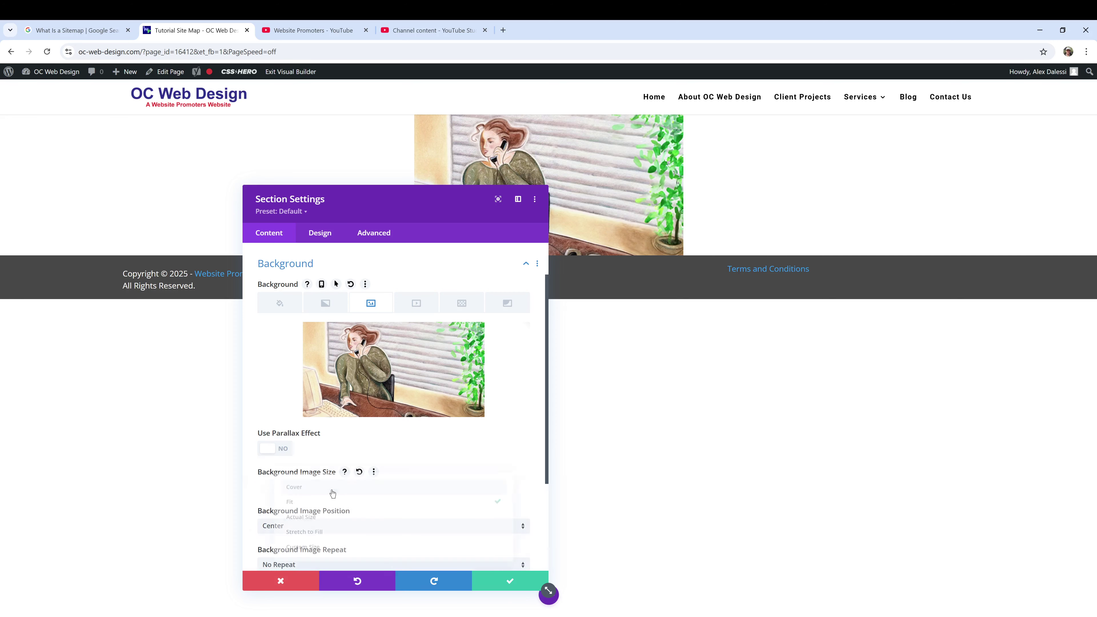
click(322, 532)
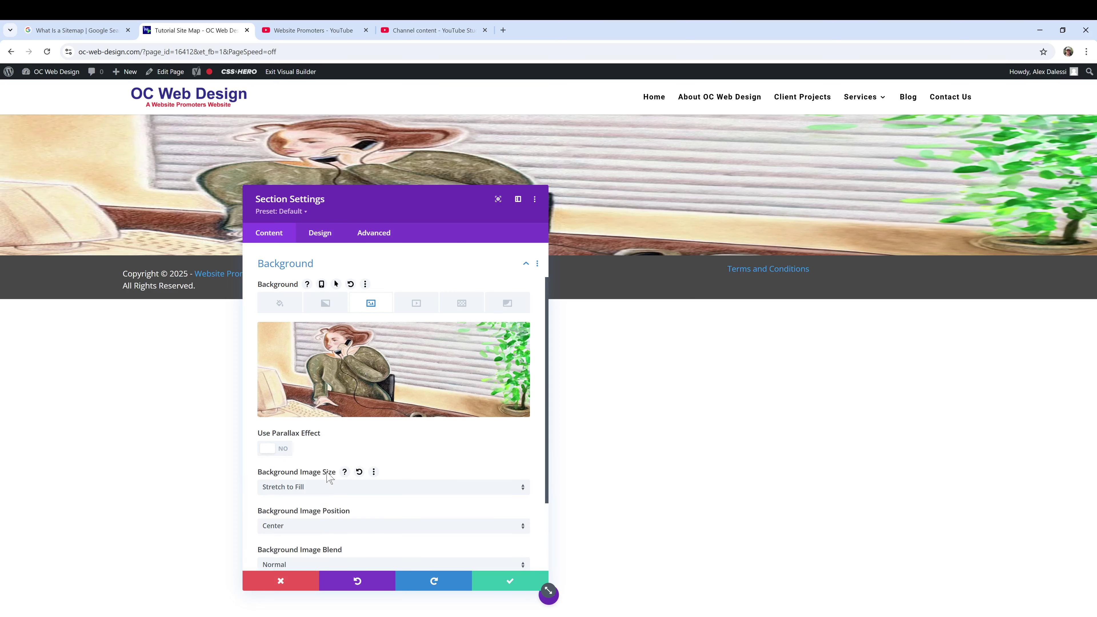
- Set the section's minimum height to 500px in its sizing options and save the section settings
click(327, 245)
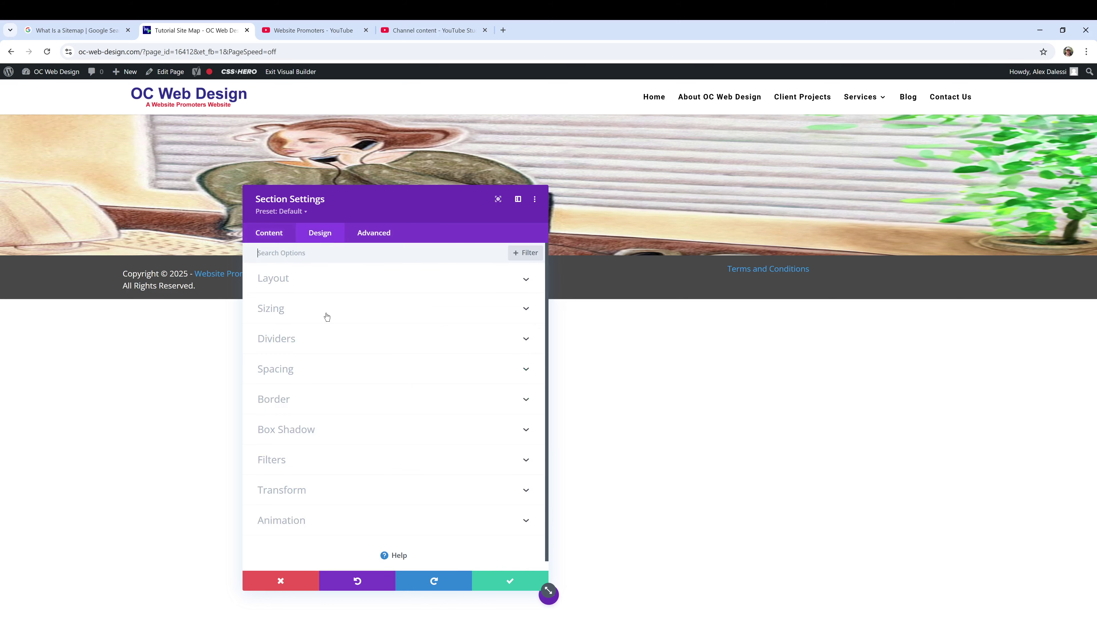
click(327, 316)
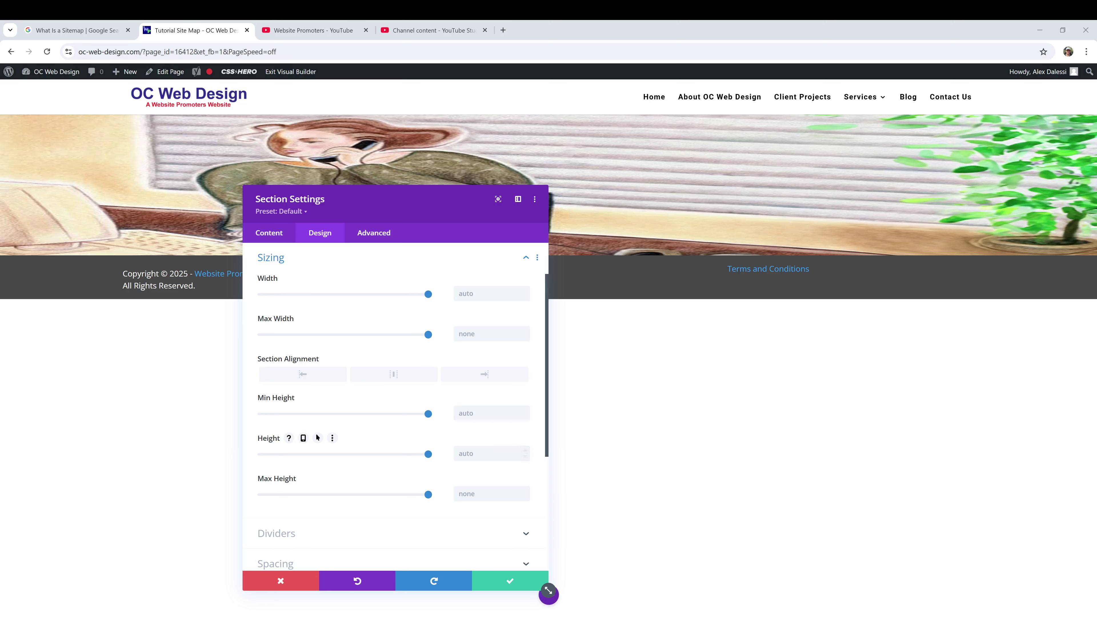
click(484, 453)
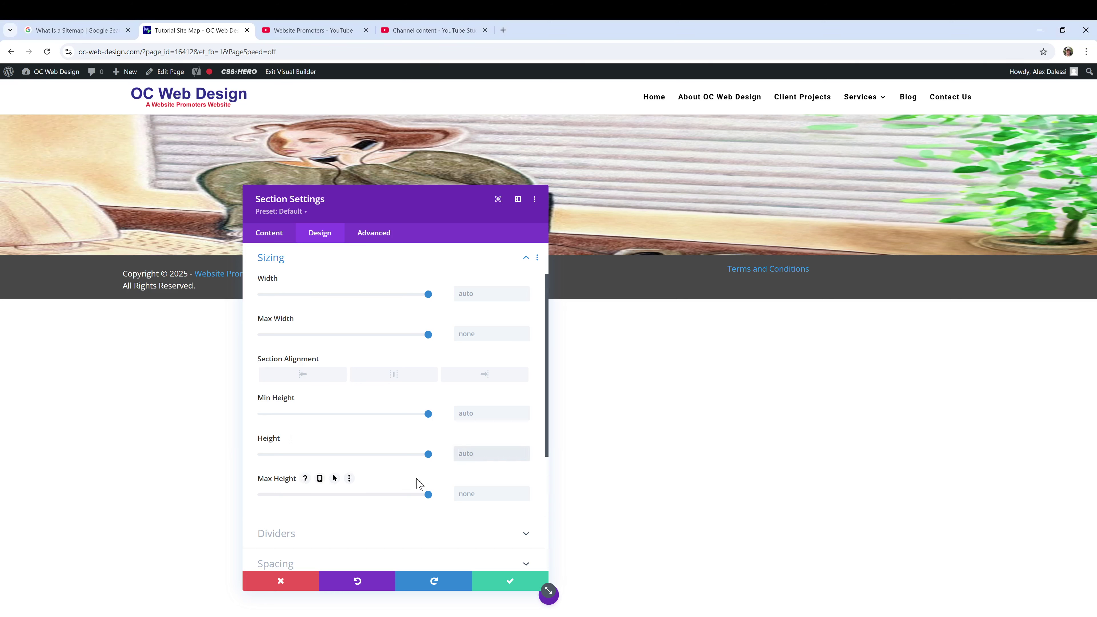
click(463, 413)
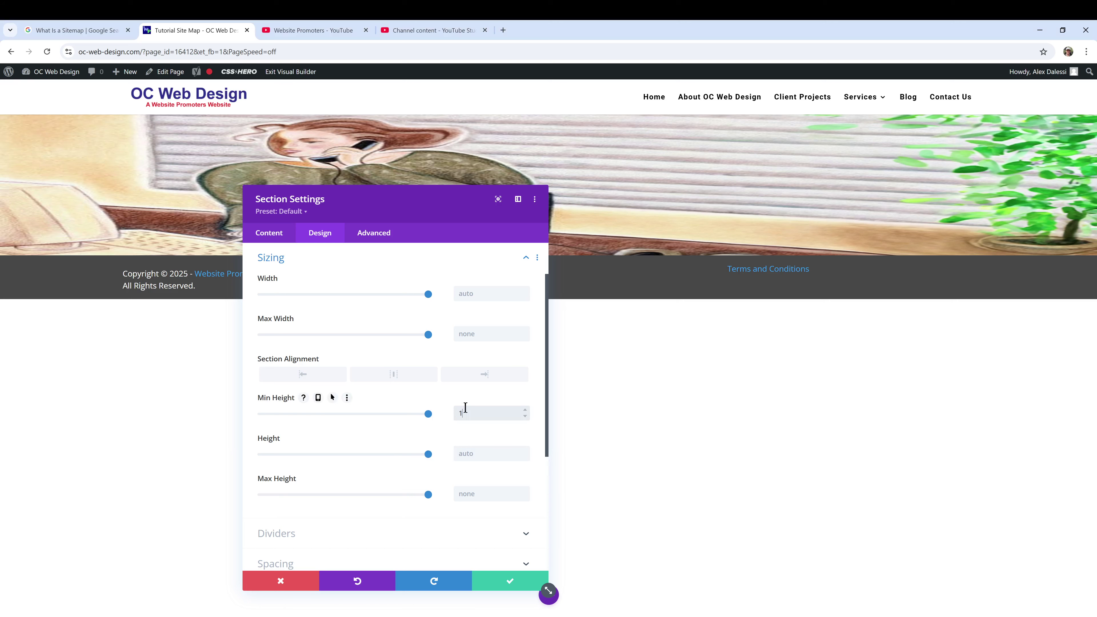
text(1600pxpx)
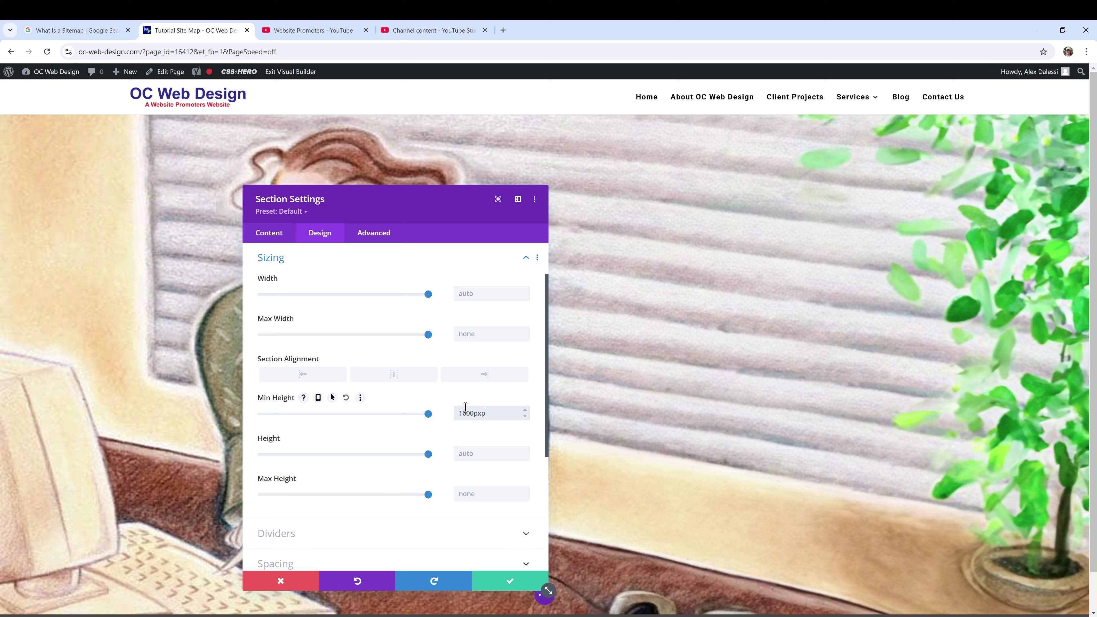
key(BackSpace)
key(BackSpace)
drag(470, 414, 458, 414)
text(5)
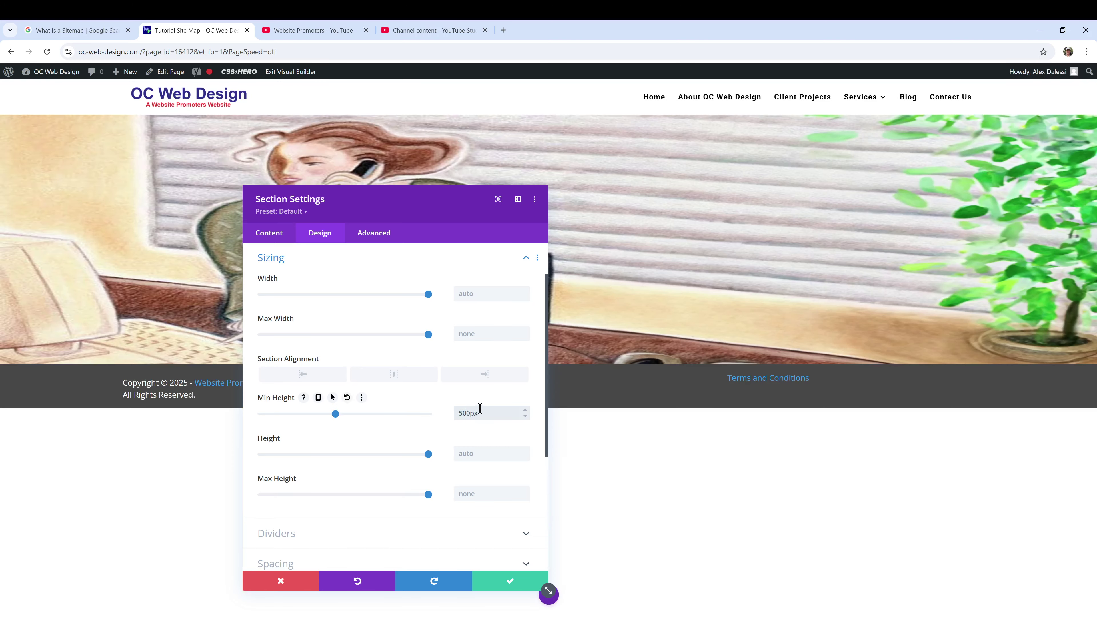
click(520, 585)
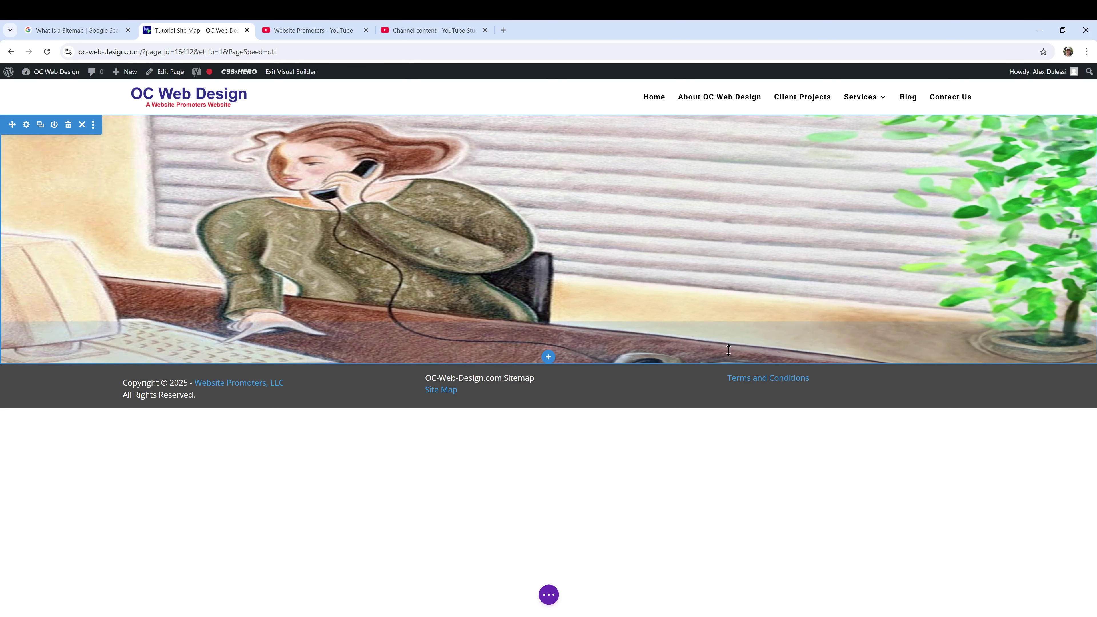
- Add a regular section with a single-column row below the image section and insert a Text module in it
click(548, 356)
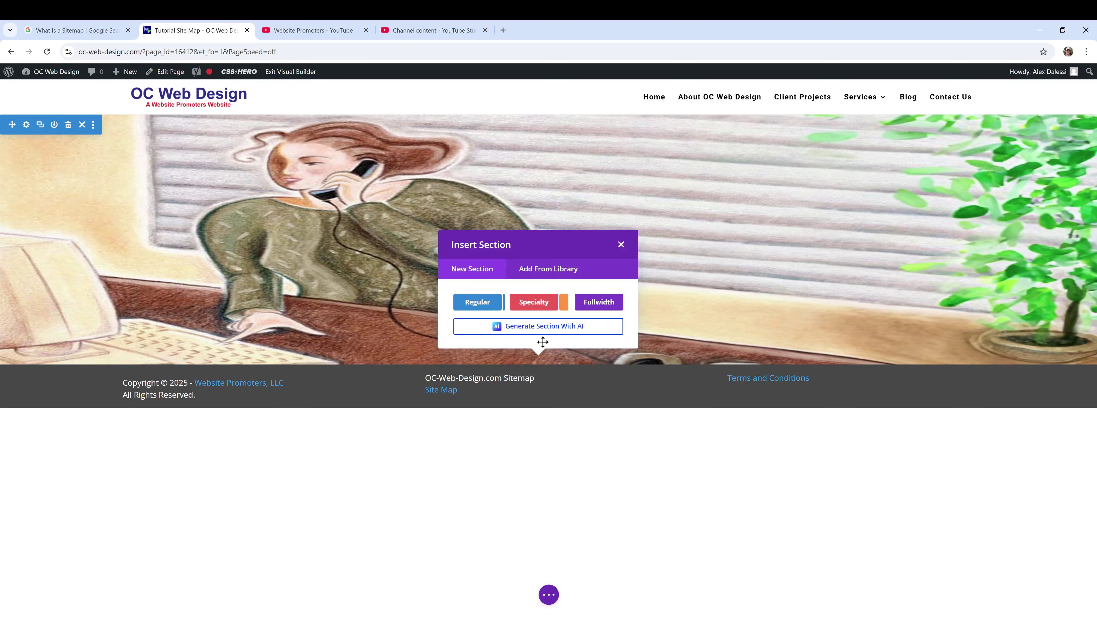
click(480, 304)
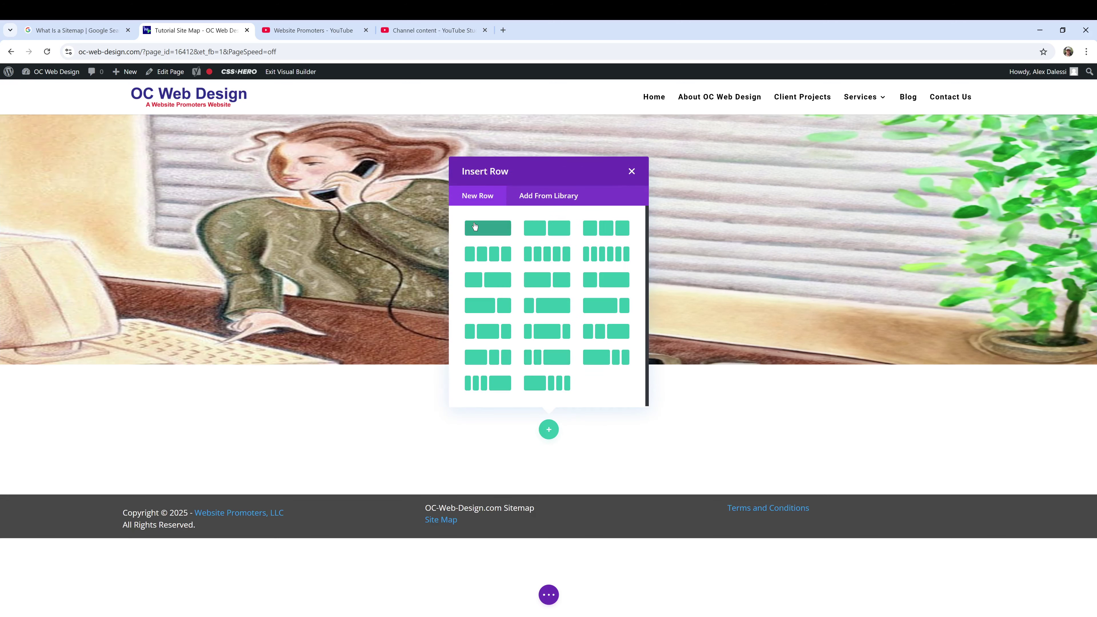
click(471, 228)
scroll(597, 314, down, 3)
scroll(597, 314, down, 7)
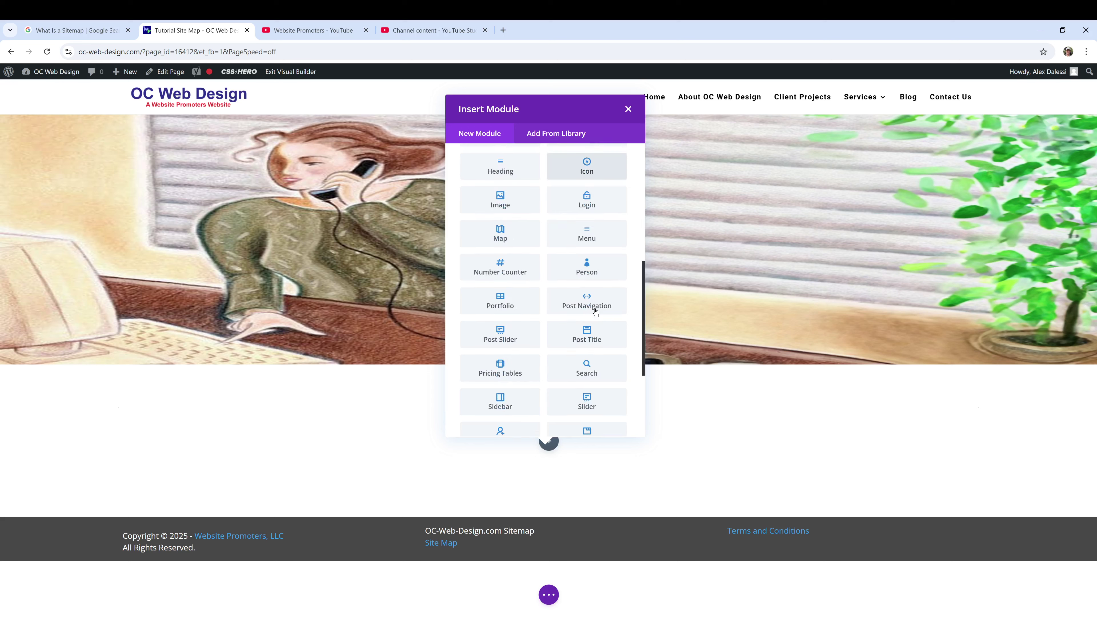
click(601, 319)
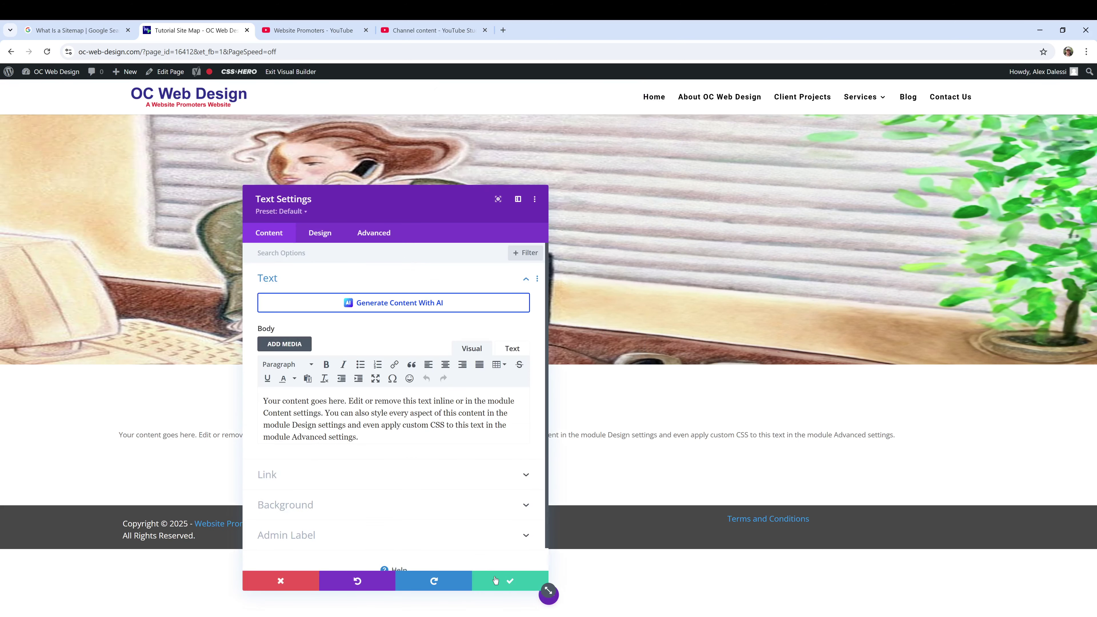
- Clear all the placeholder text from the Text module's body
drag(383, 437, 321, 413)
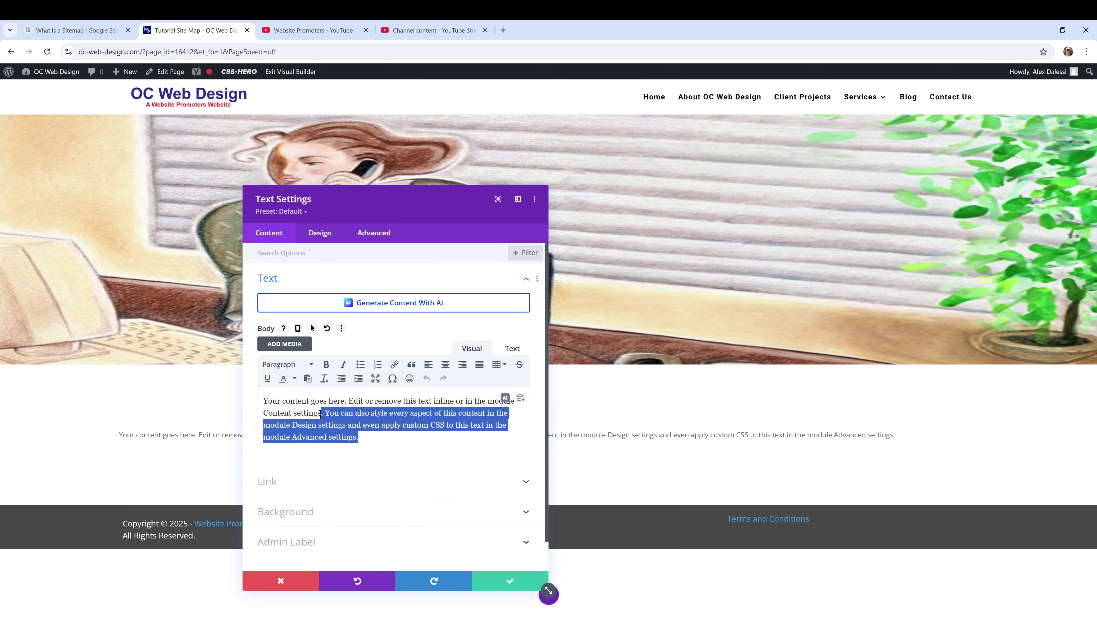
click(314, 365)
click(311, 400)
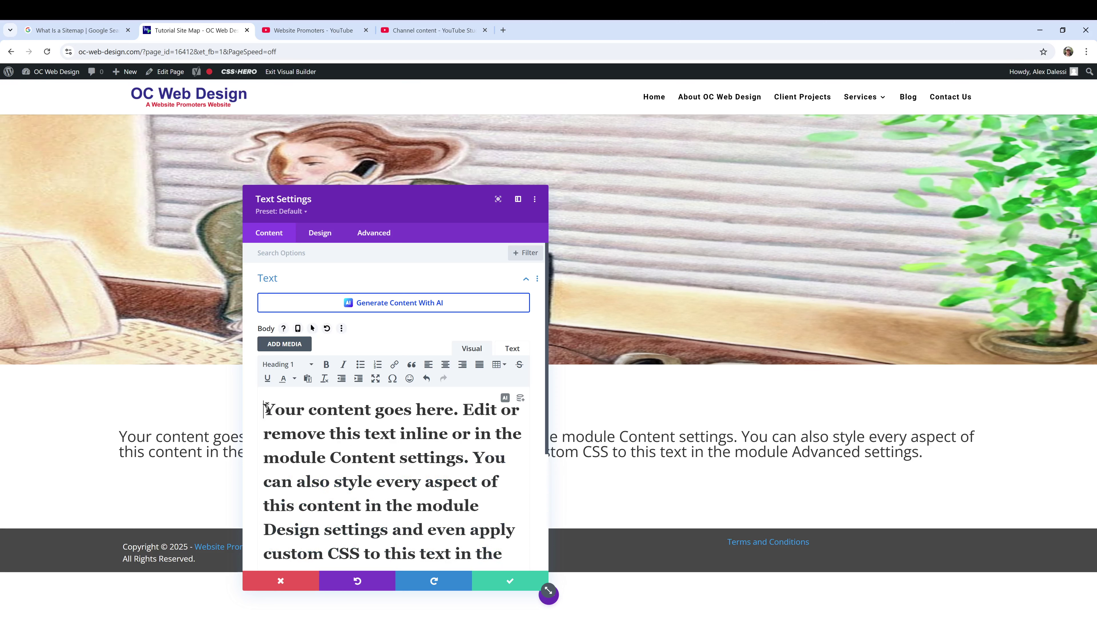
drag(264, 409, 490, 507)
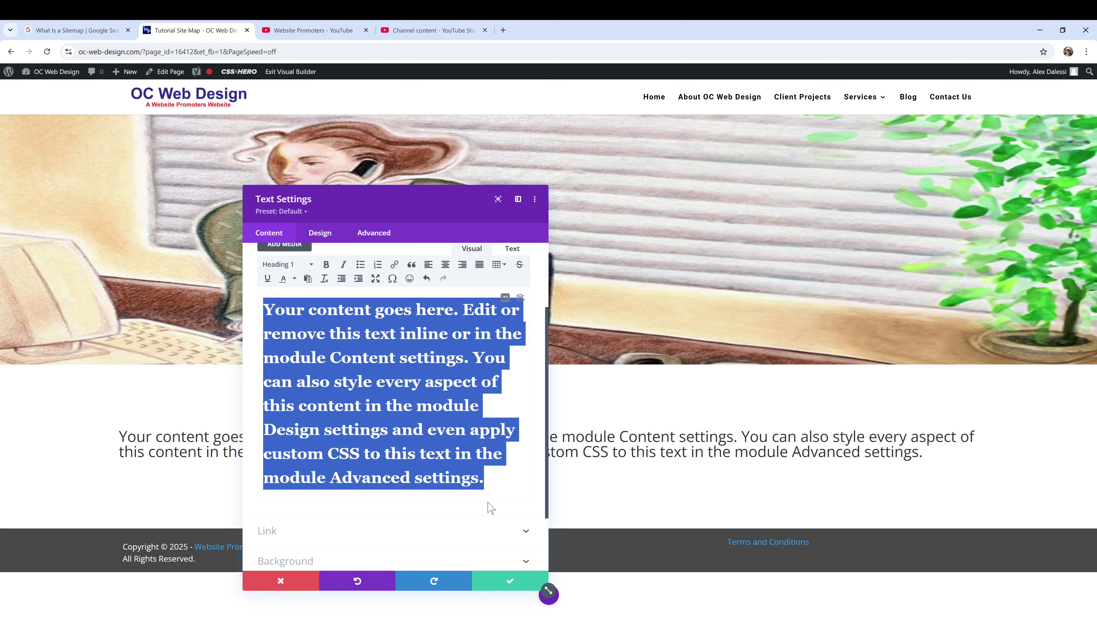
key(BackSpace)
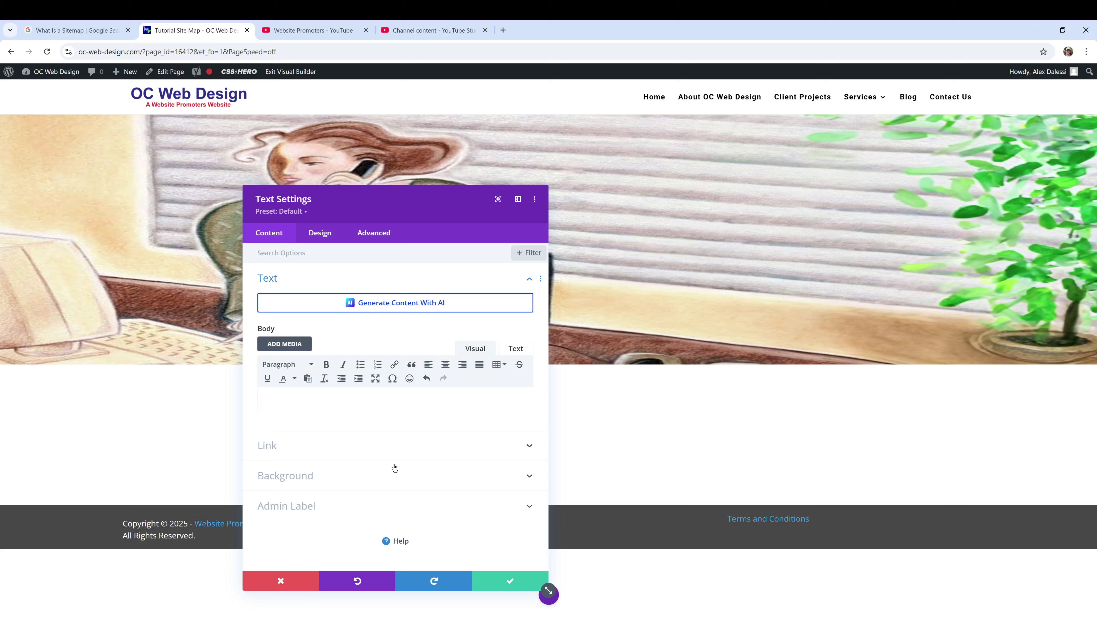
- Enter "OC-Web-Design Site Map" as the module's body text and format it as Heading 1
text(We)
key(BackSpace)
key(BackSpace)
text(CO-We)
key(BackSpace)
key(BackSpace)
key(BackSpace)
text(-Design Site Map)
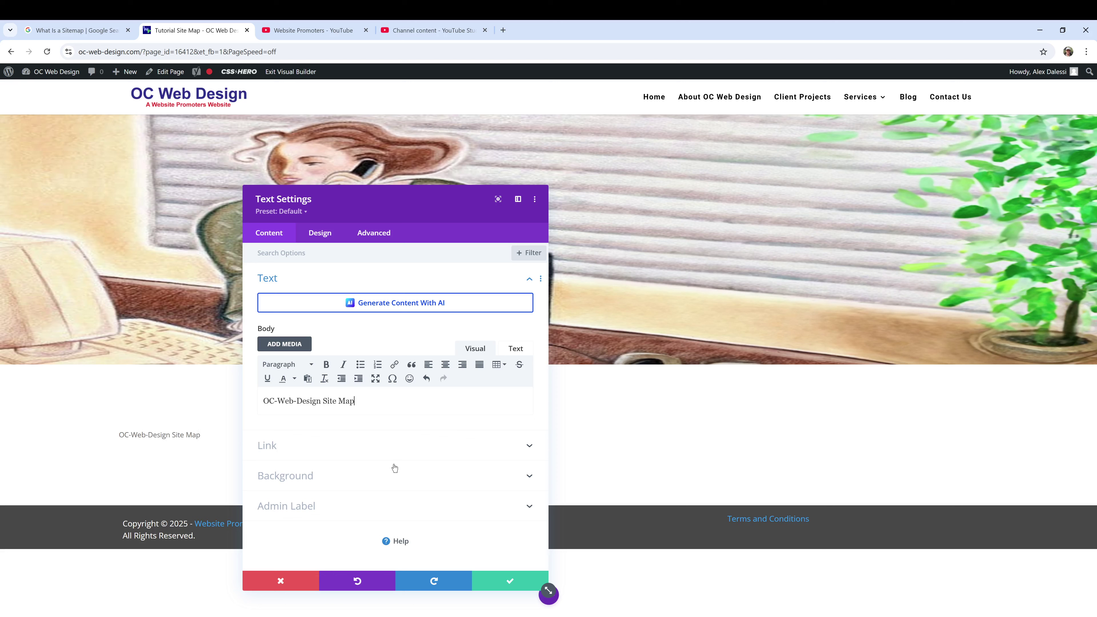
drag(355, 401, 260, 401)
click(286, 365)
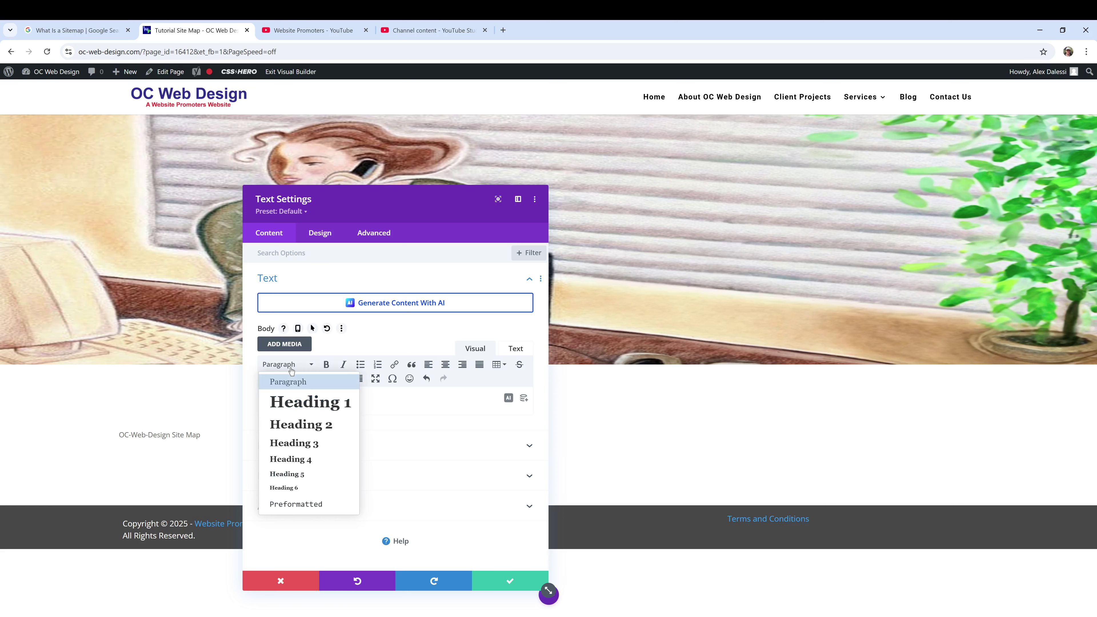
click(298, 402)
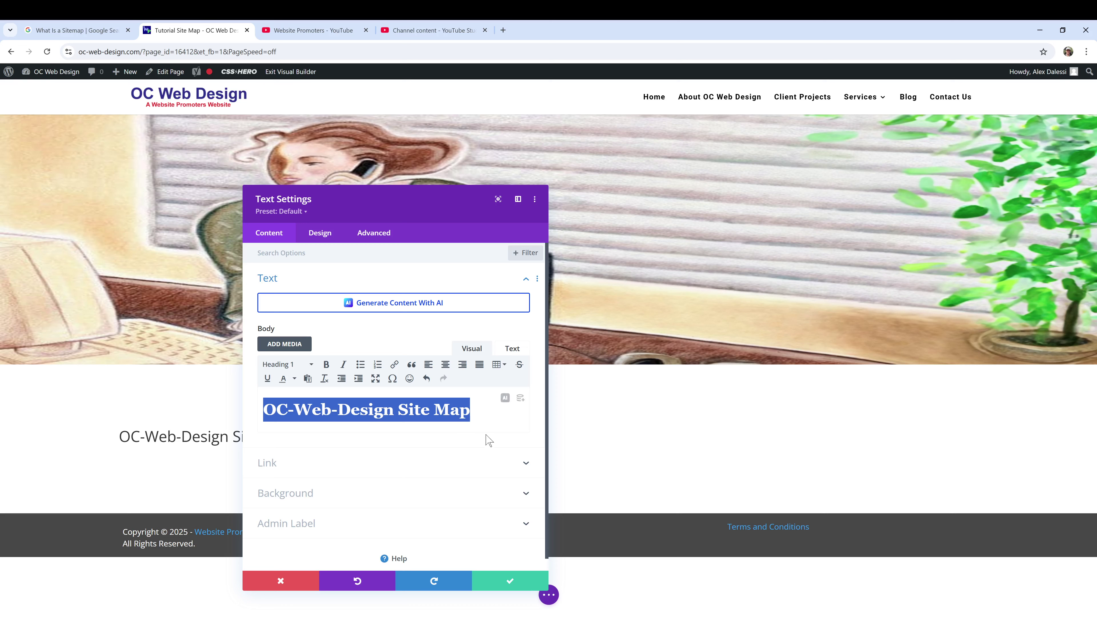
- Start a bulleted list below the heading with the items Home, About OC Web Design and Client Projects
click(489, 411)
key(Return)
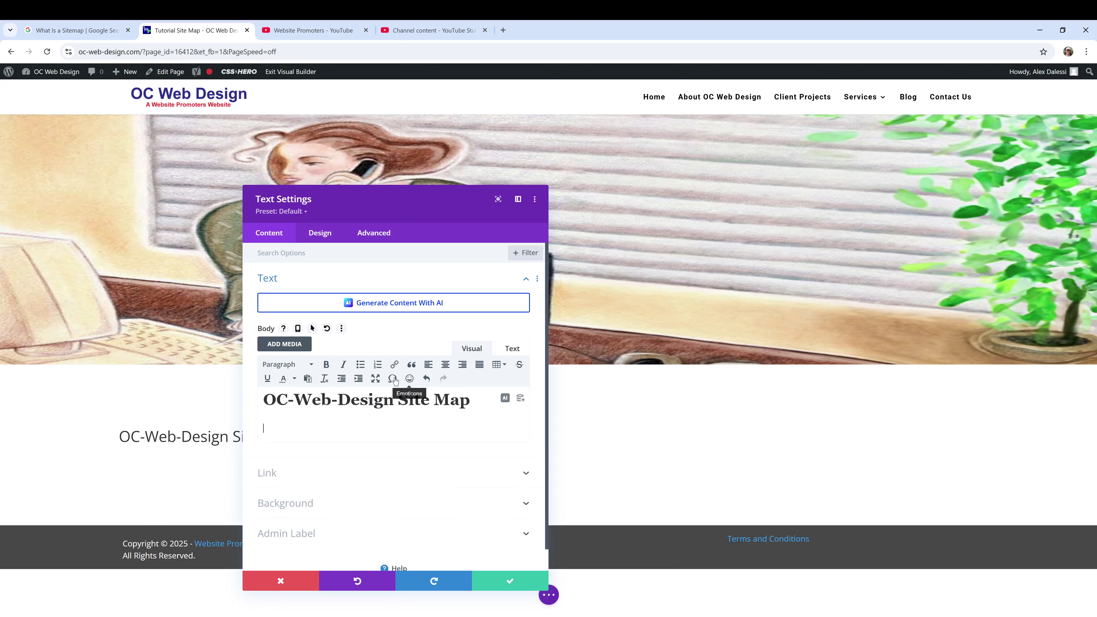
click(361, 365)
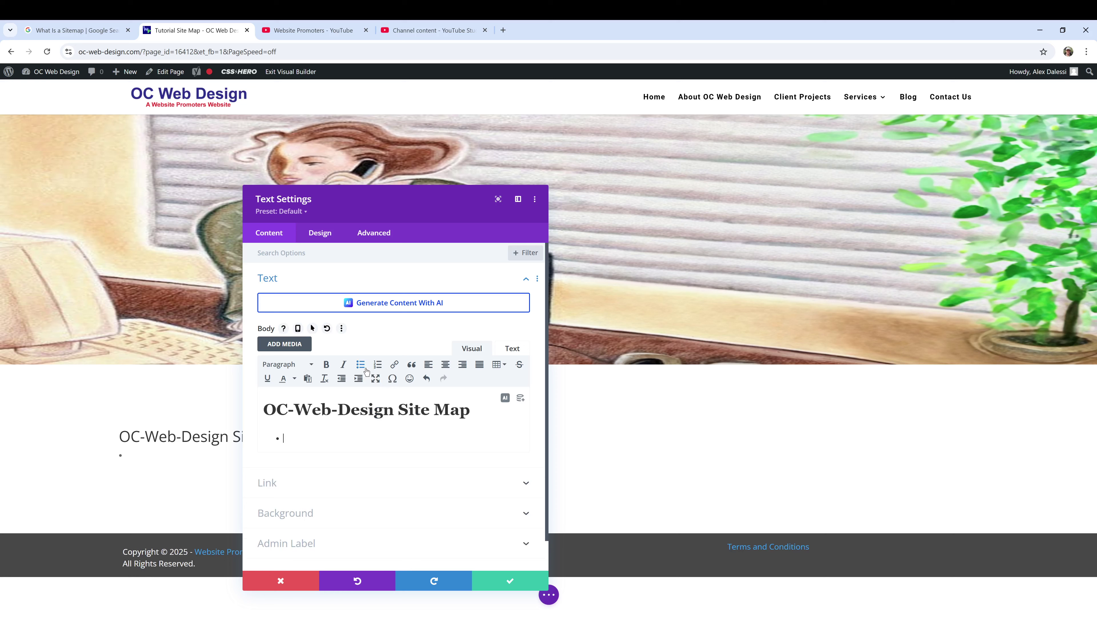
text(Home)
key(Return)
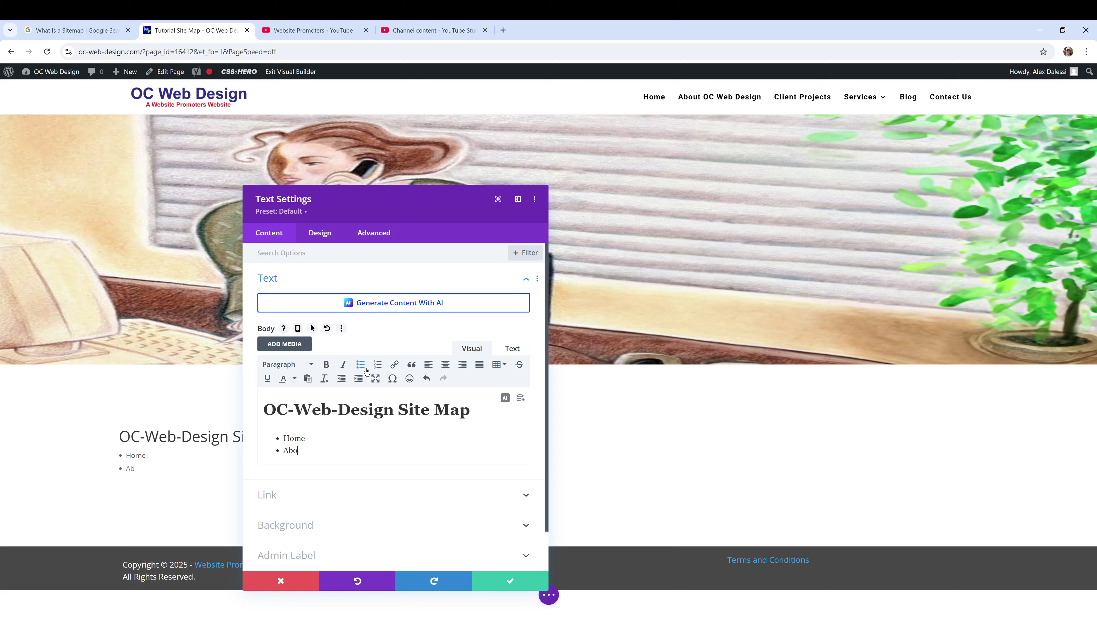
text(ut OC Web Design)
key(Return)
text(Client Projects)
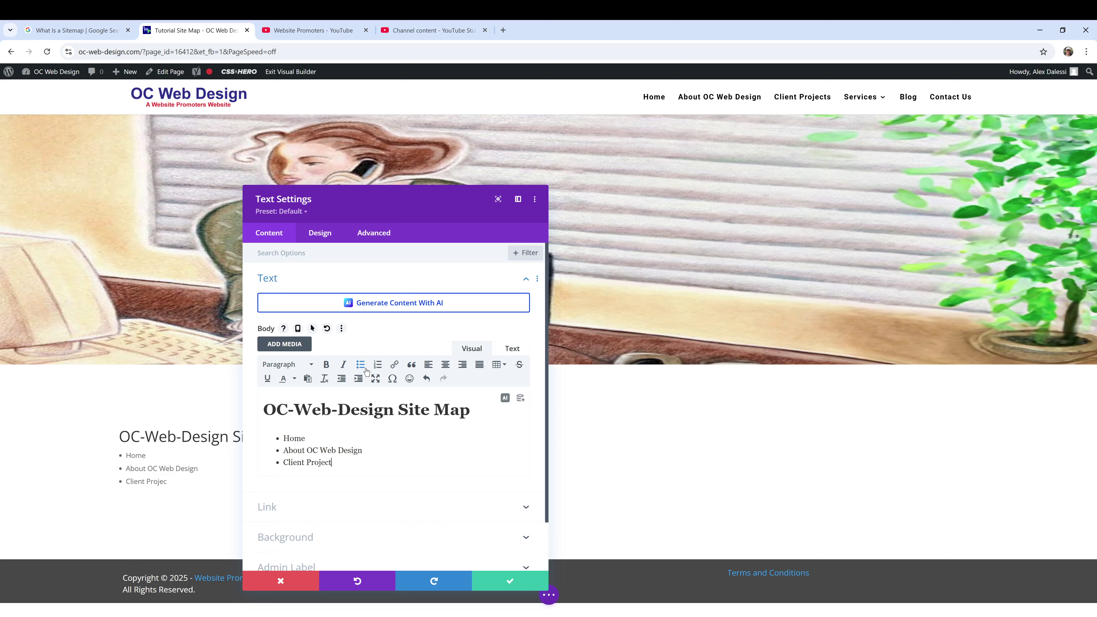
- Continue the bulleted list with the items Services, Blog and Contact Us
key(Return)
text(Servi)
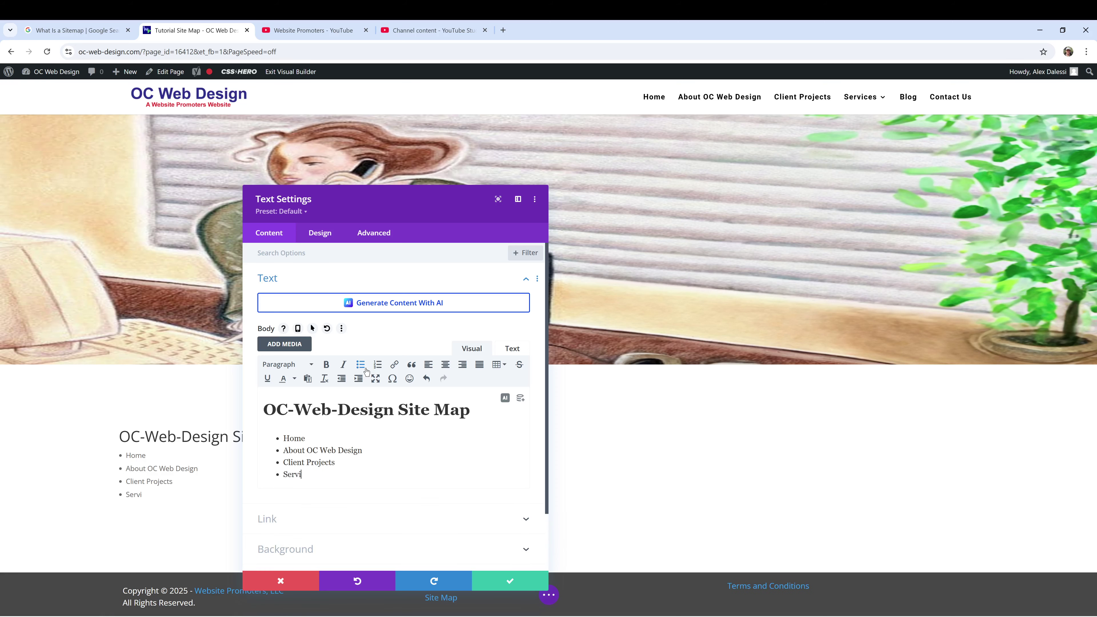
text(ces)
key(Return)
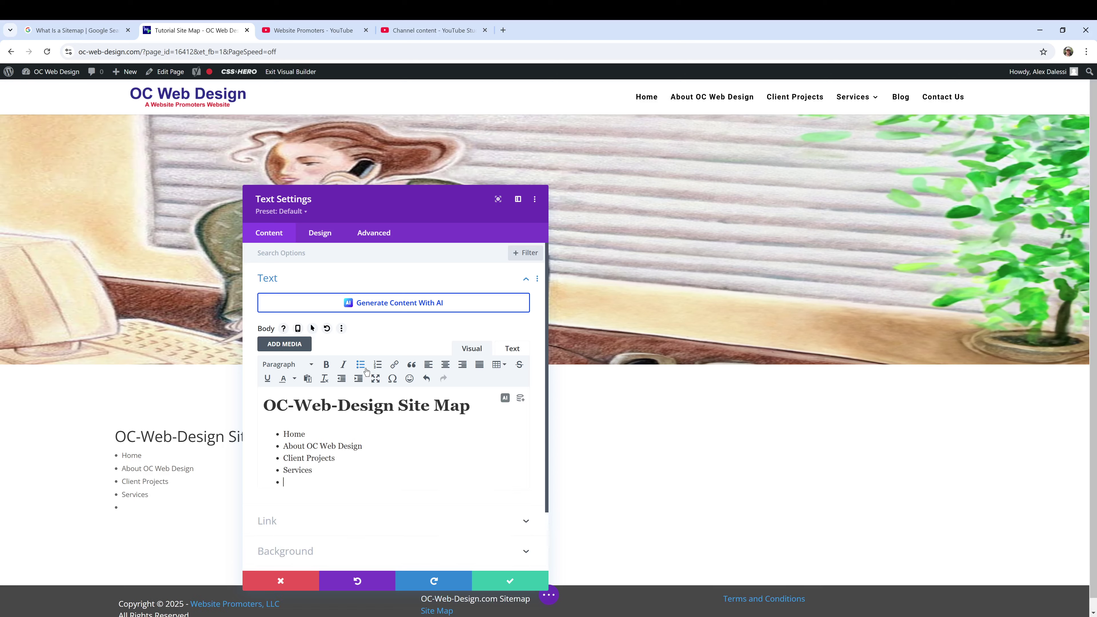
text(B)
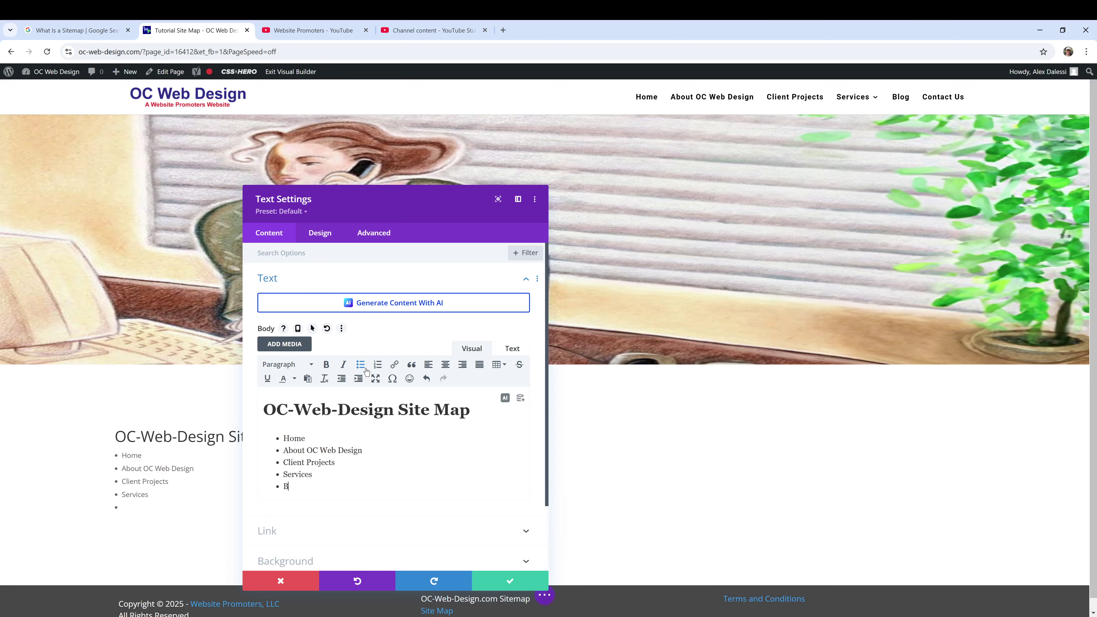
text(log)
key(Return)
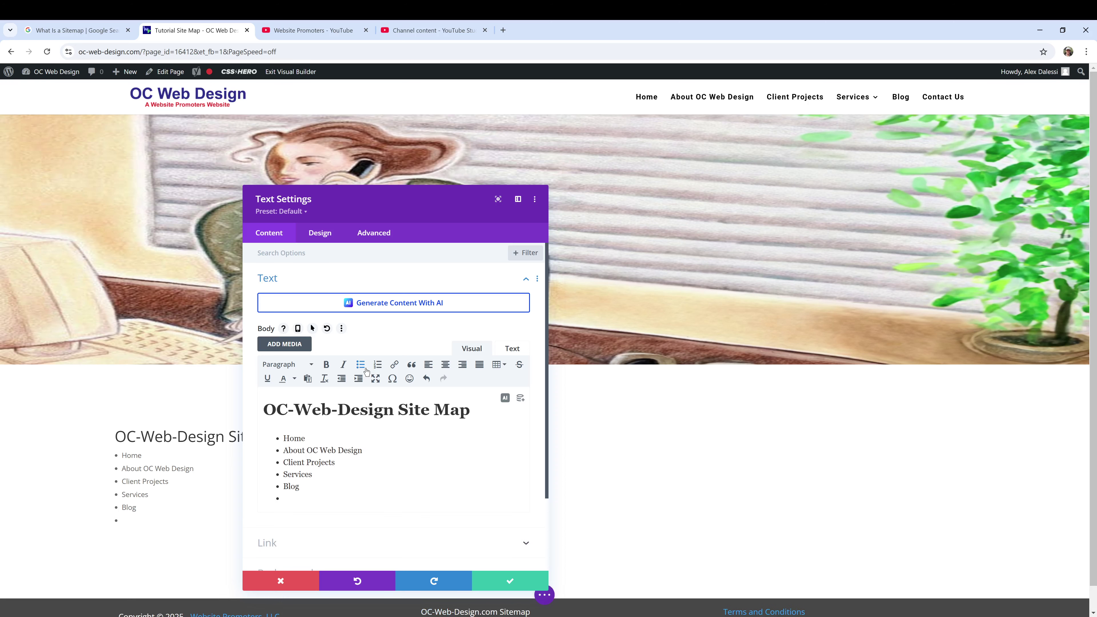
text(Contact Us)
- Add the item SEO Resources and Information to the bulleted list between Services and Blog
mouse_move(871, 98)
click(320, 475)
key(Return)
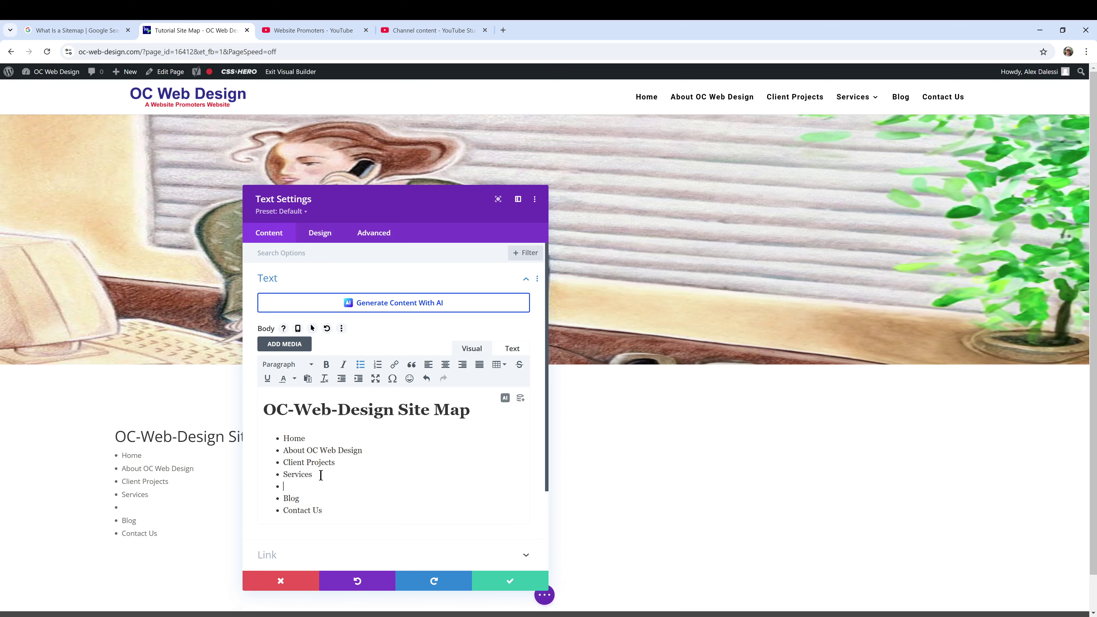
text(SEO Resources and Inform)
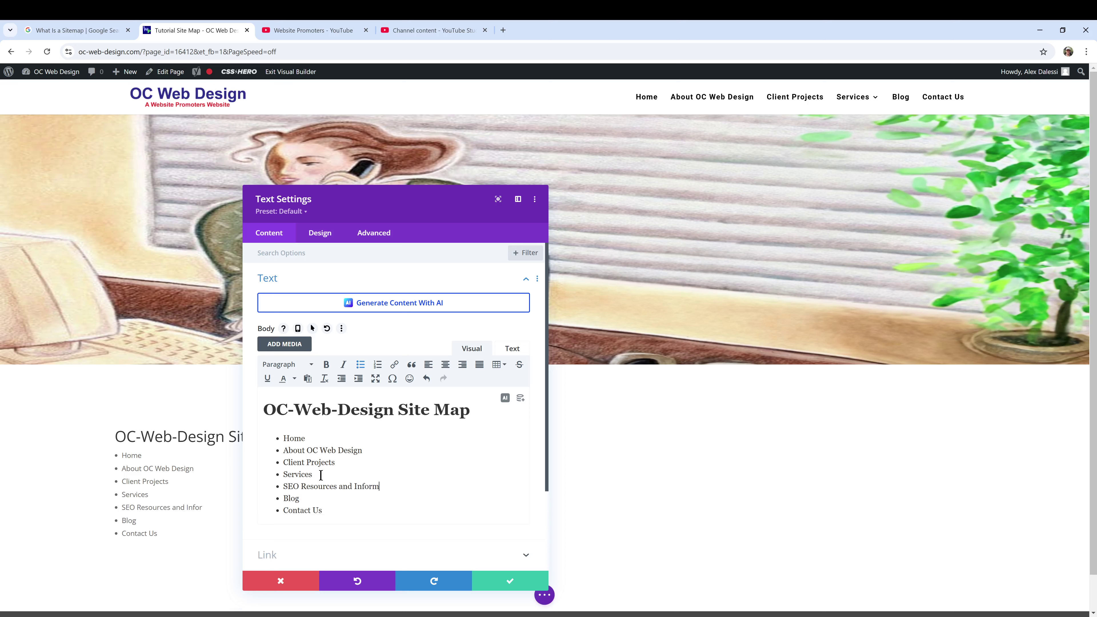
text(ation)
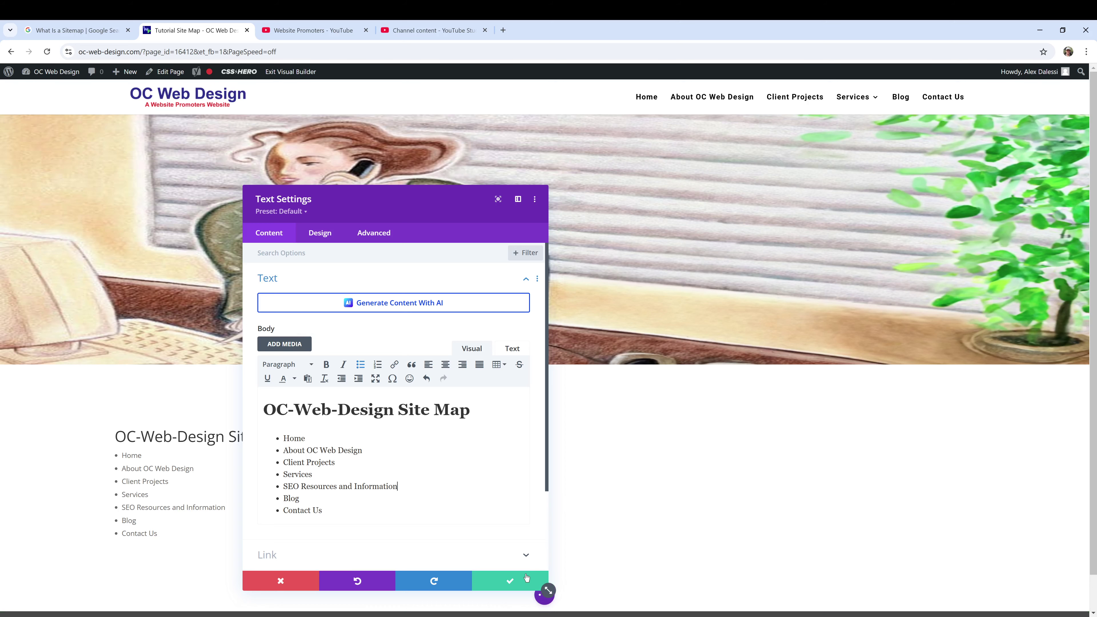
- Accept the Text module's changes and save the page as a draft
click(516, 585)
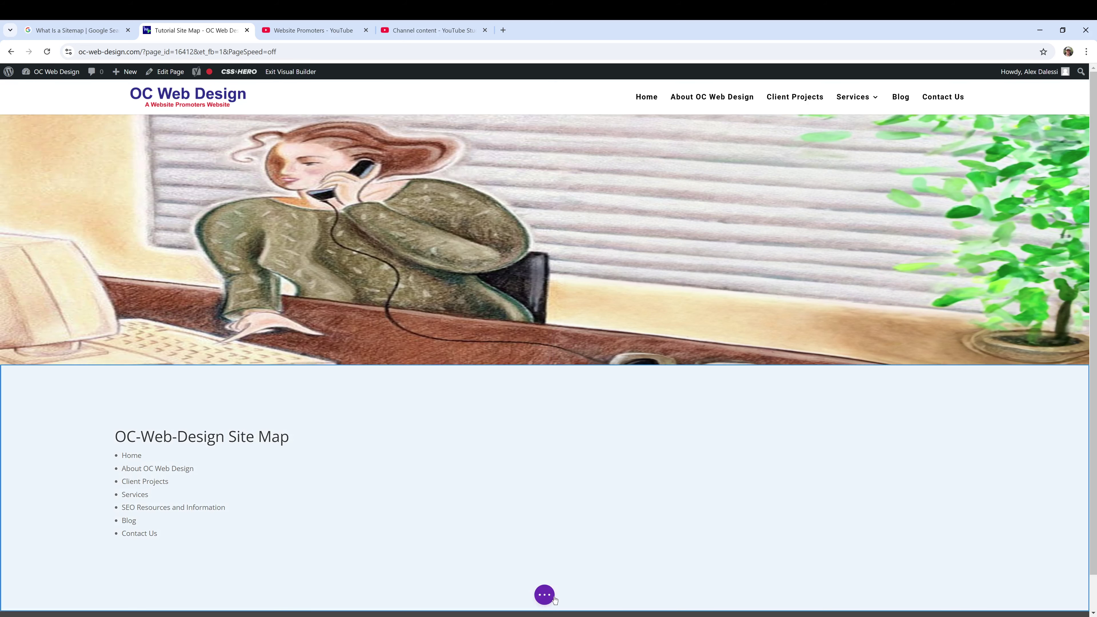
click(545, 595)
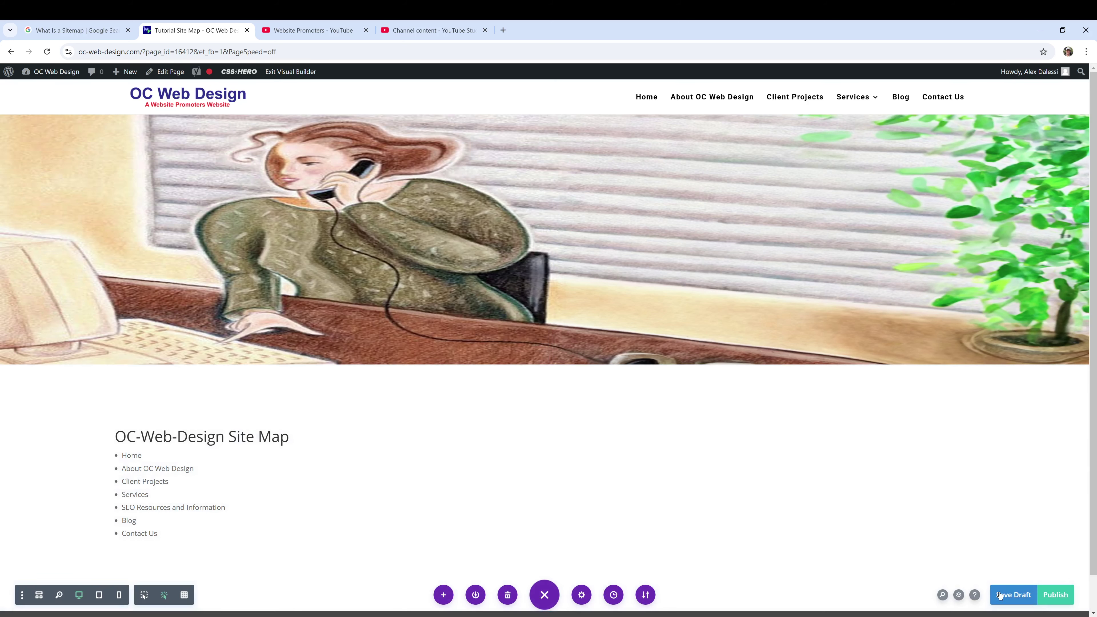
click(999, 596)
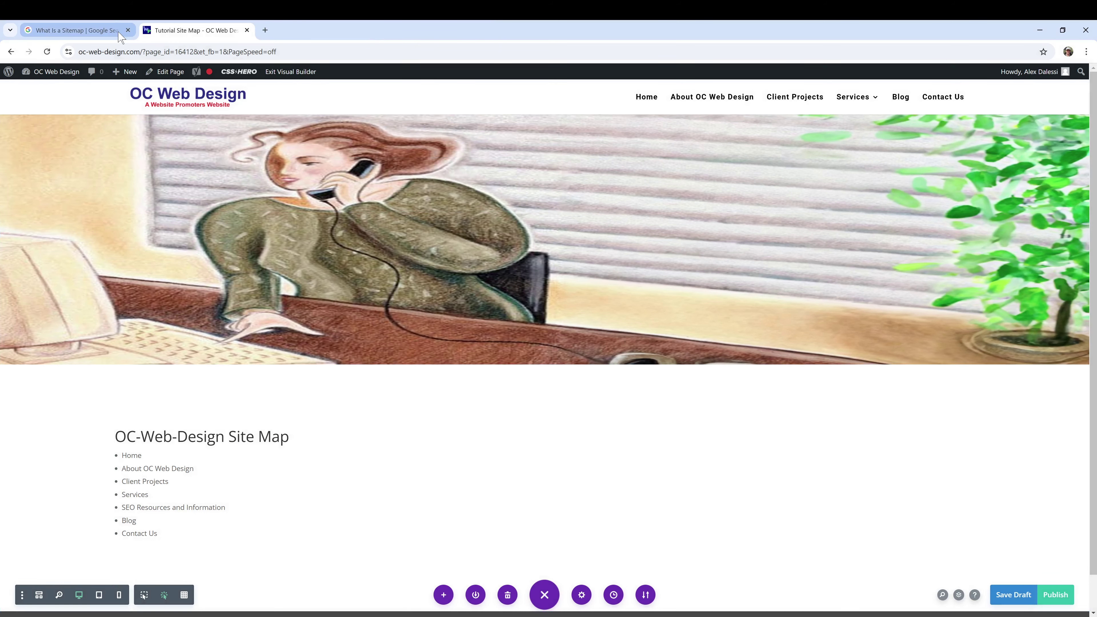
- Review the Google Search Central documentation about what a sitemap is and when a site needs one
click(104, 32)
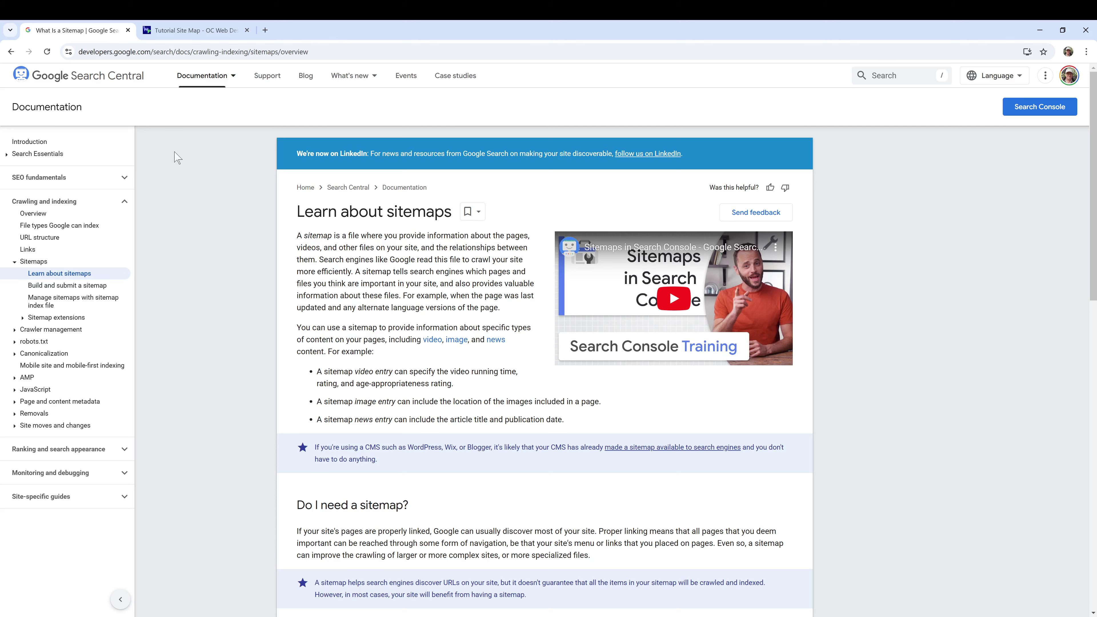
scroll(333, 332, down, 10)
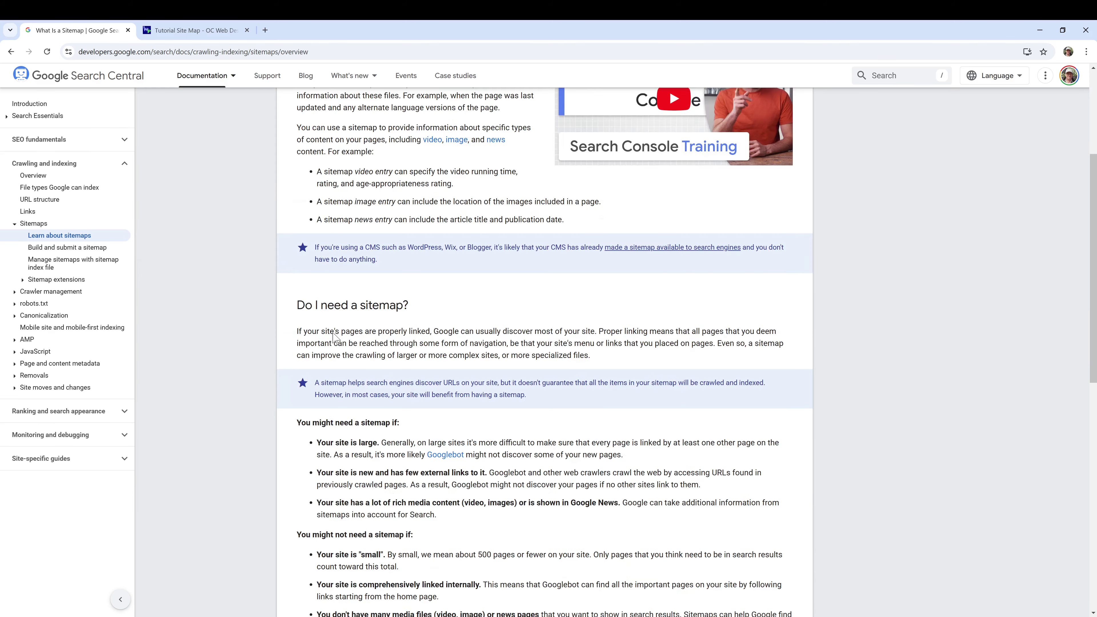
scroll(333, 332, up, 10)
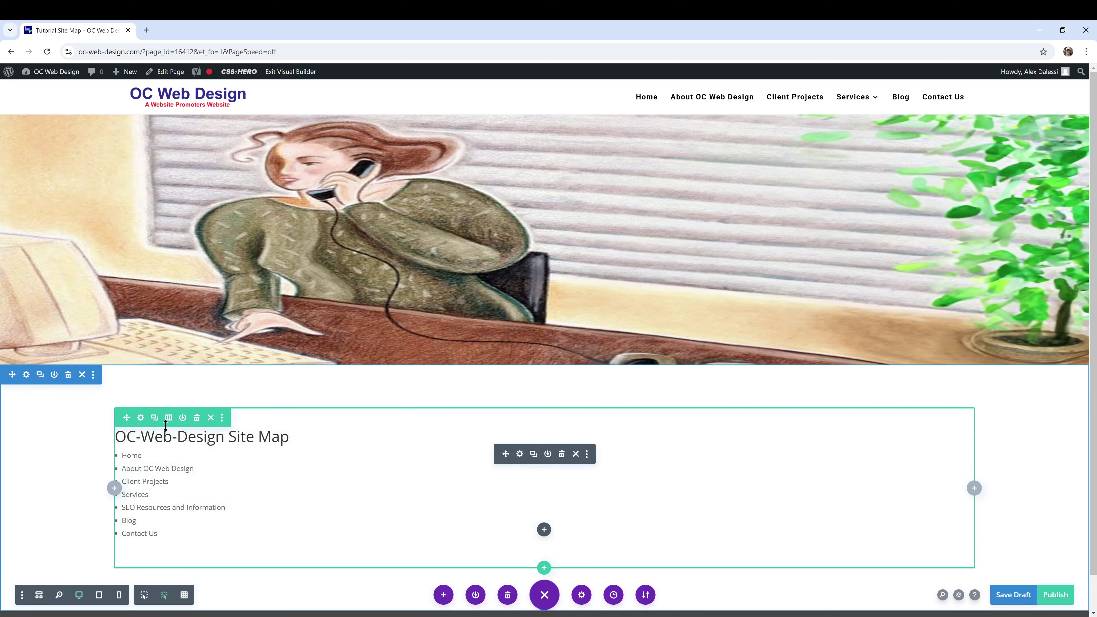
- Center the heading and the list of pages in the site map's Text module, with the list's bullets removed
click(520, 455)
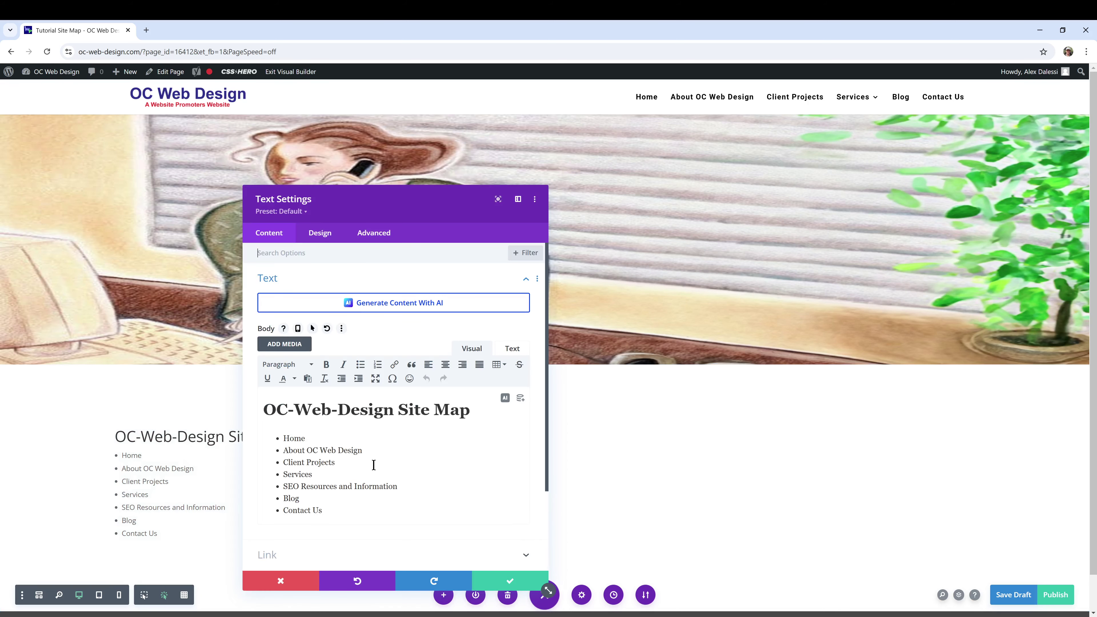
drag(348, 513, 260, 409)
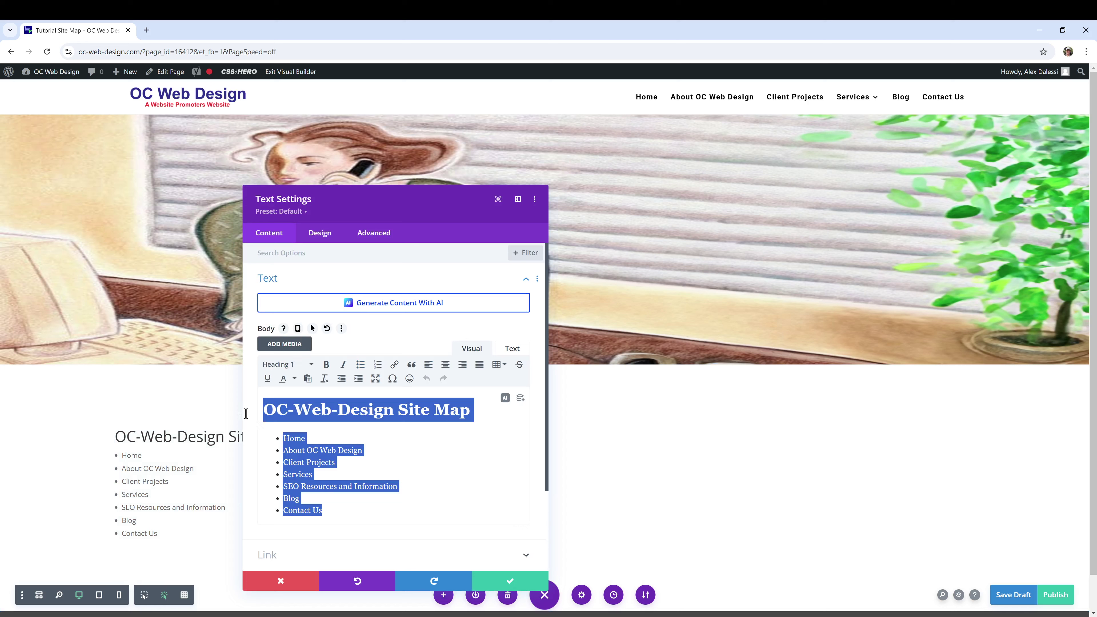
click(446, 365)
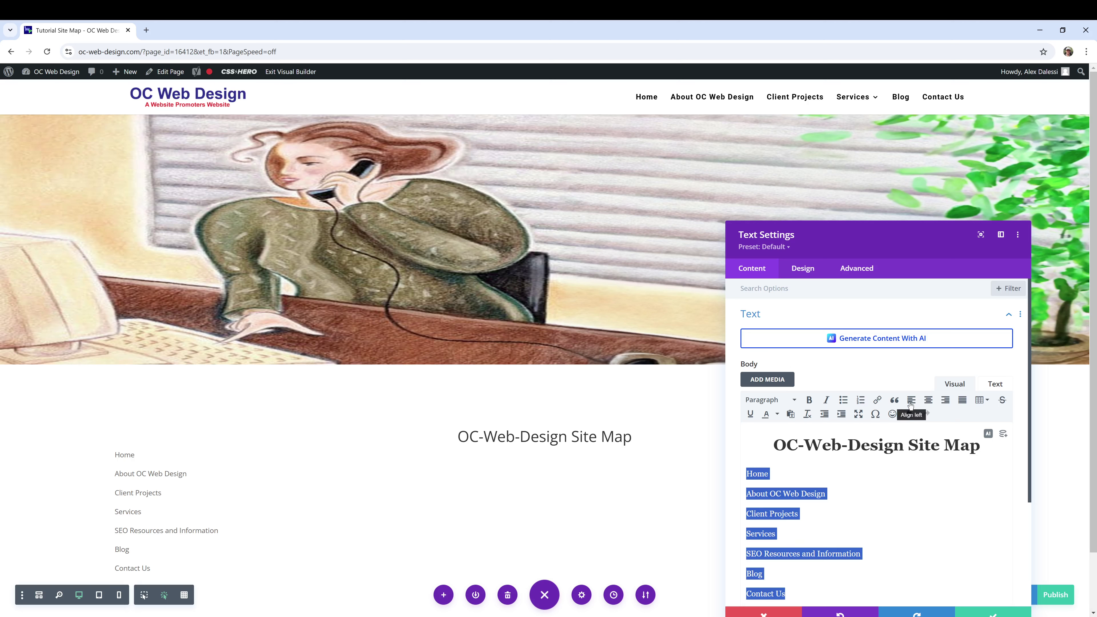
click(929, 400)
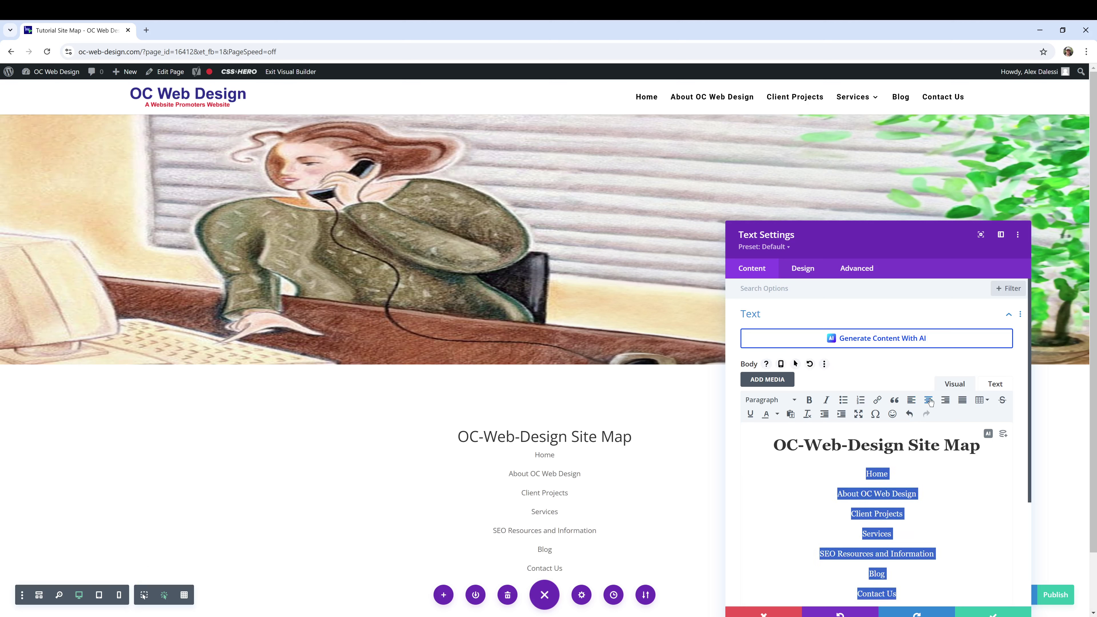
click(889, 491)
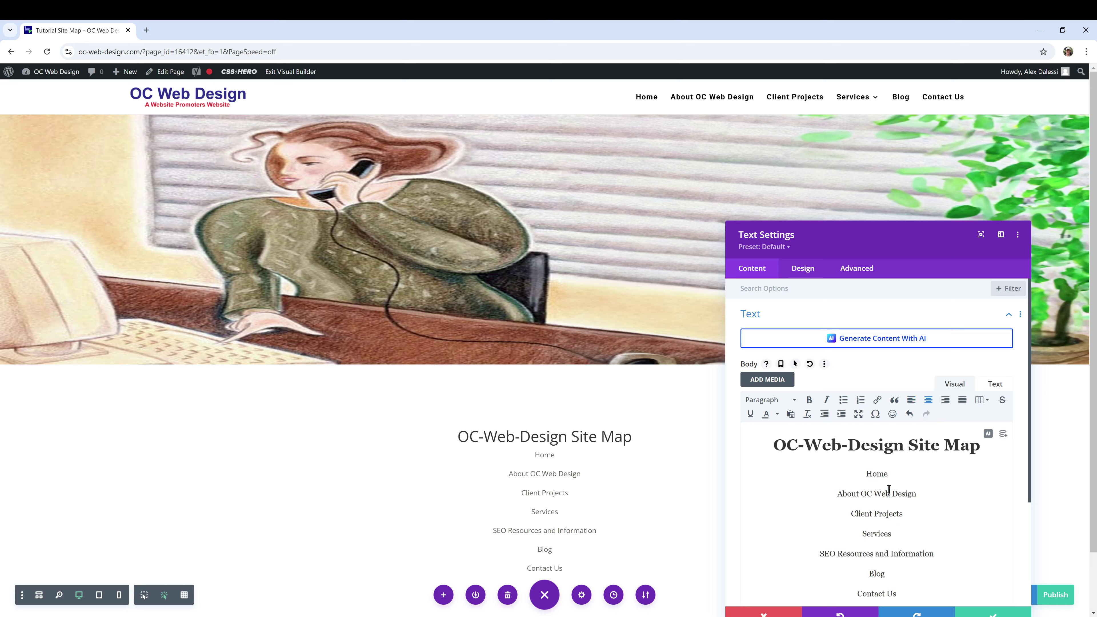
drag(866, 477, 893, 472)
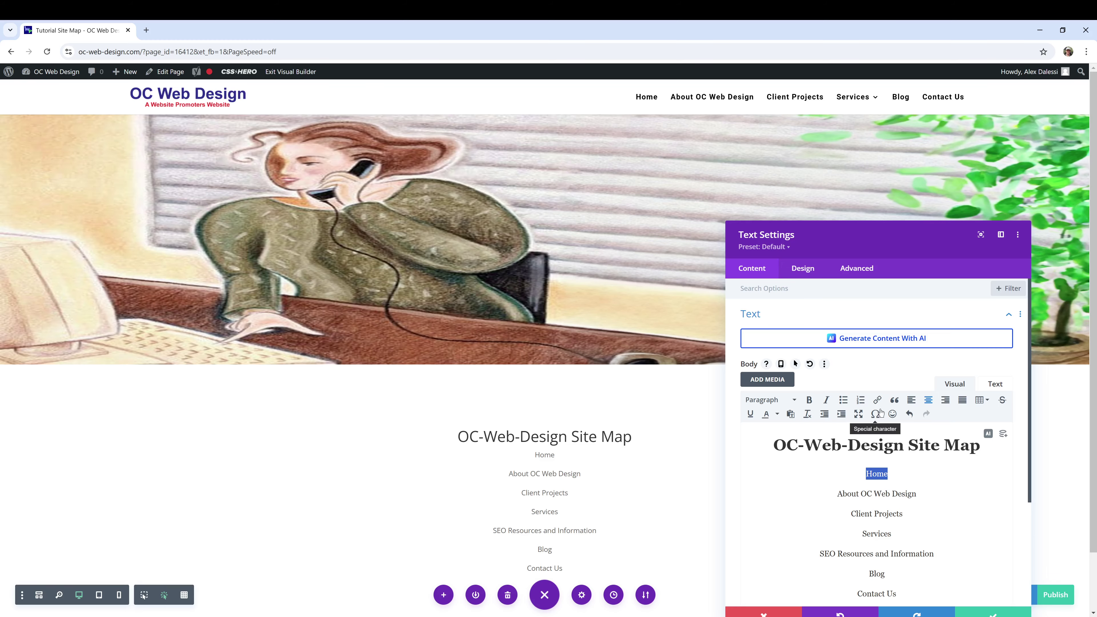
click(878, 400)
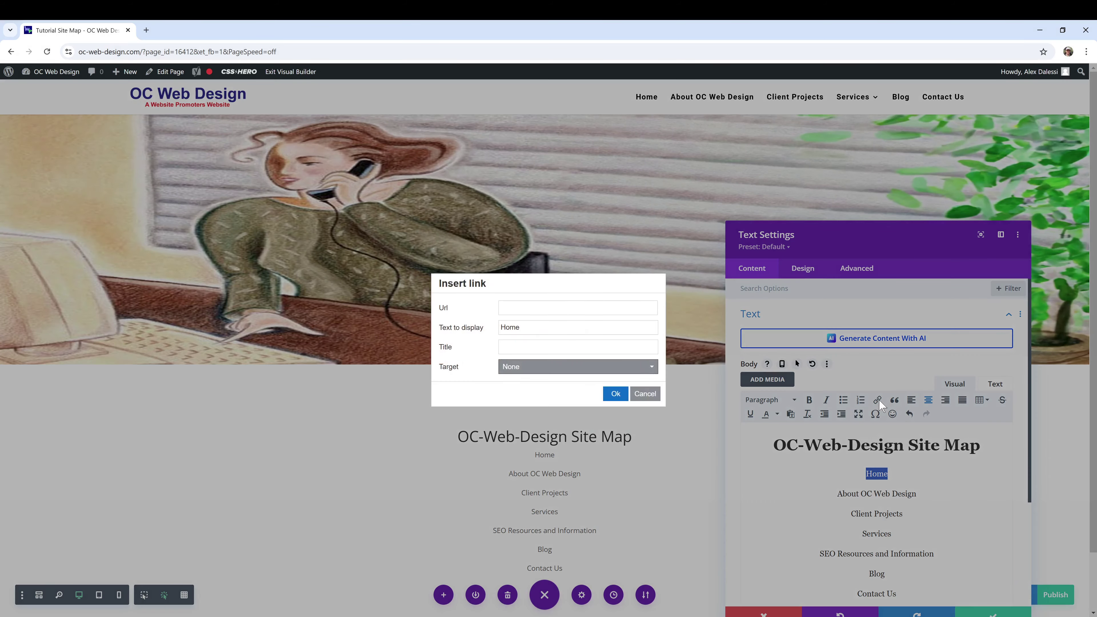
click(581, 305)
text(ho)
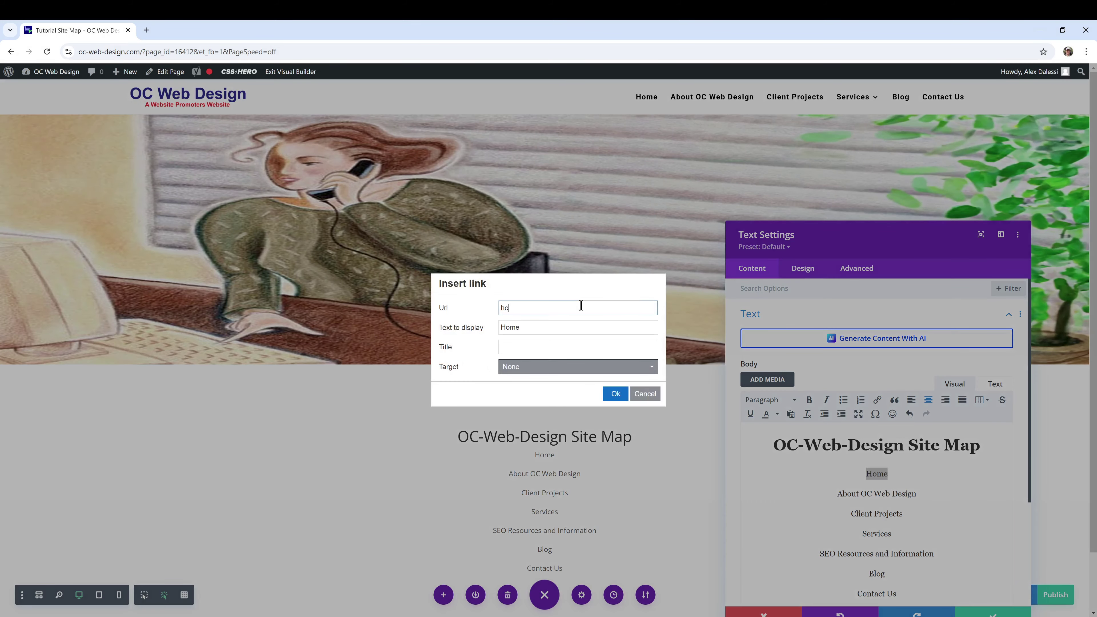
key(BackSpace)
key(BackSpace)
key(BackSpace)
key(BackSpace)
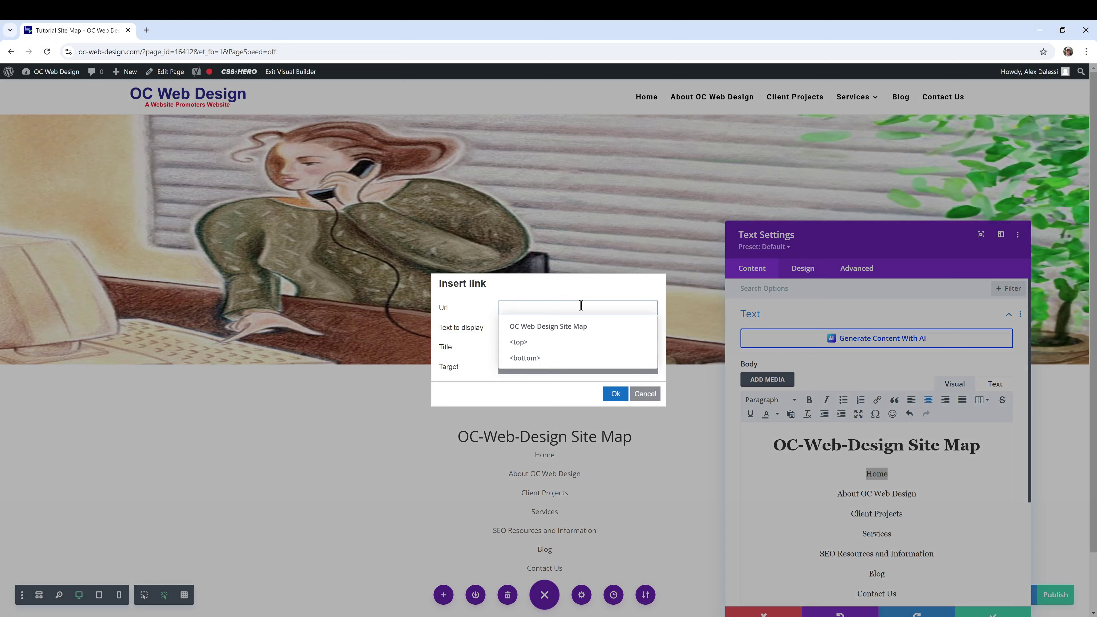
text(h)
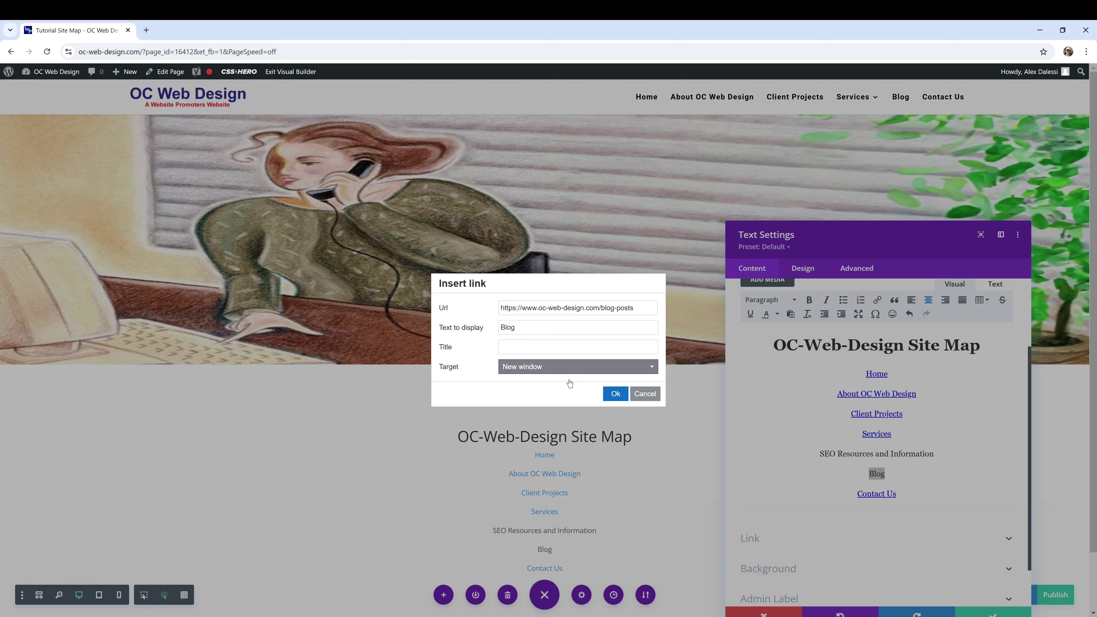
click(616, 394)
mouse_move(863, 97)
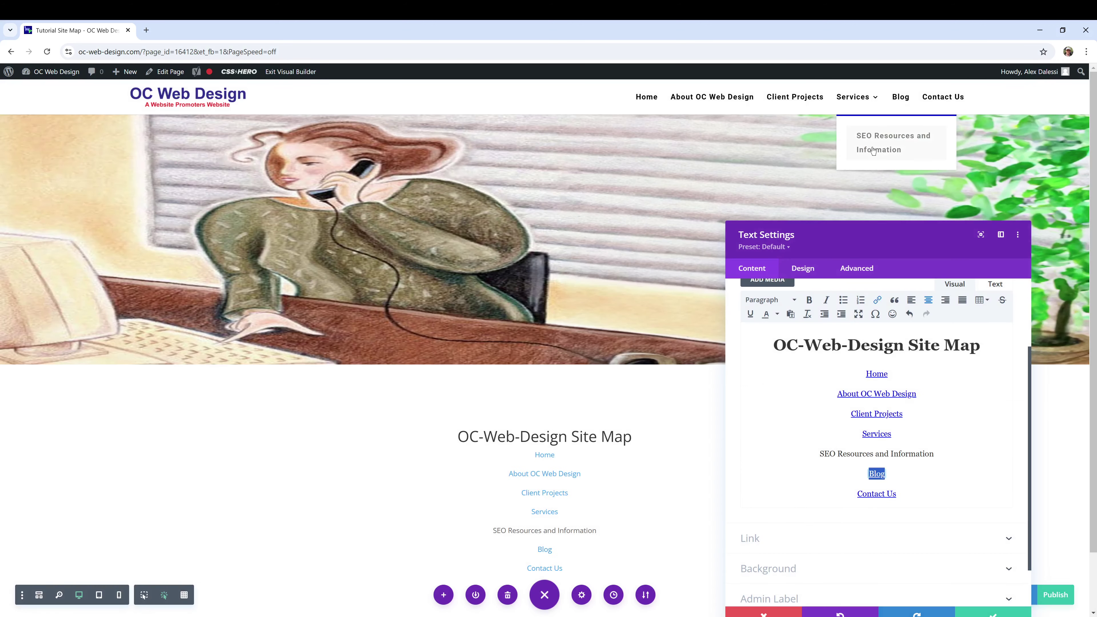
drag(822, 457, 934, 451)
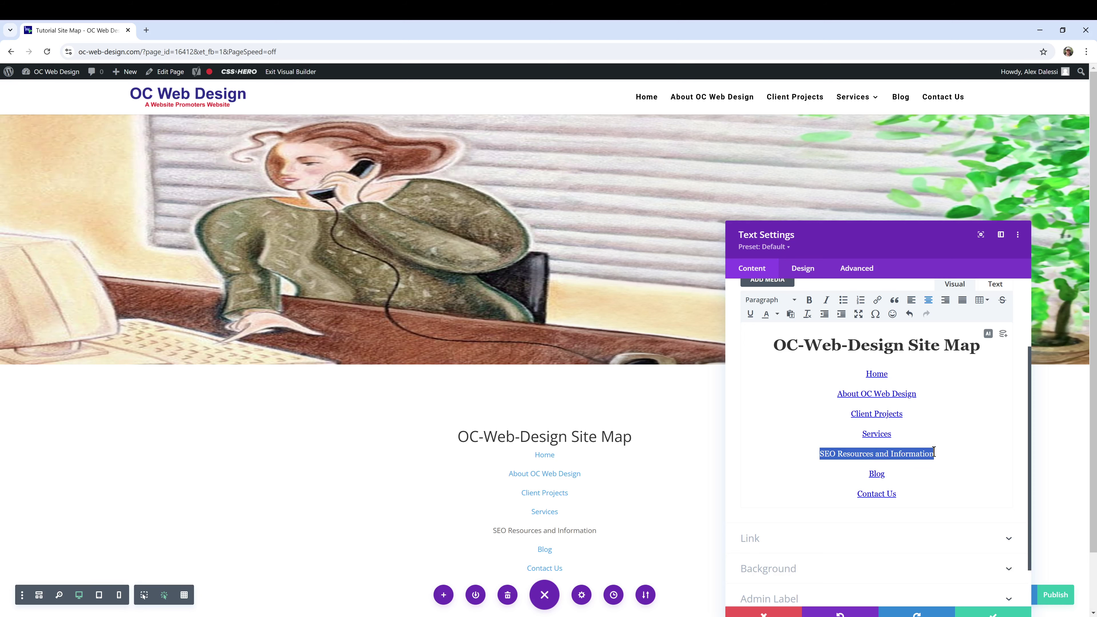
click(877, 301)
click(528, 307)
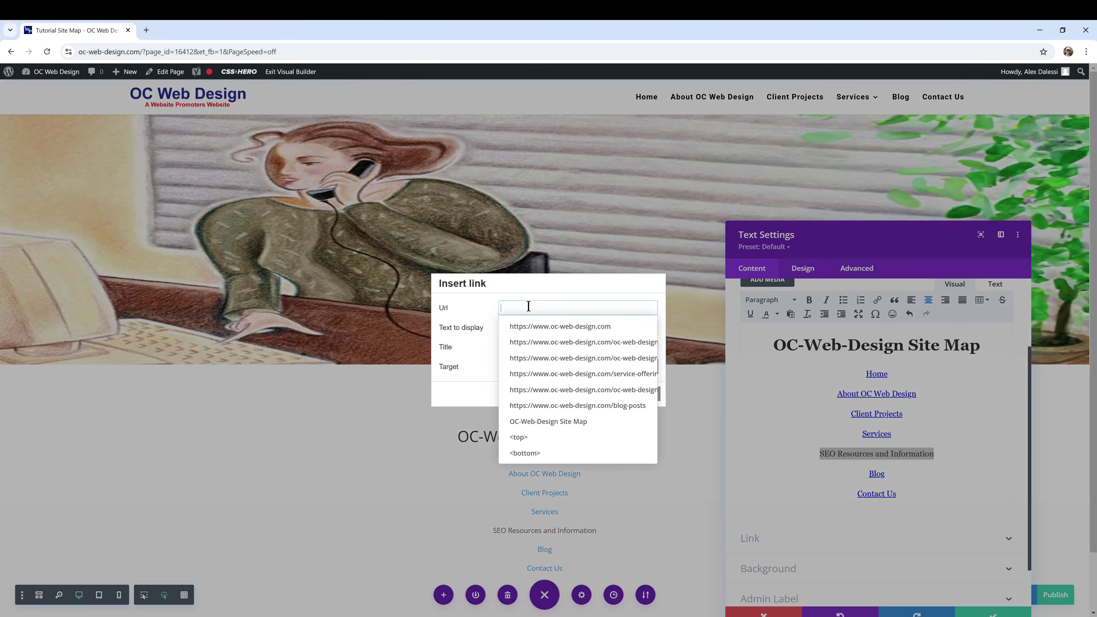
click(541, 327)
text(/)
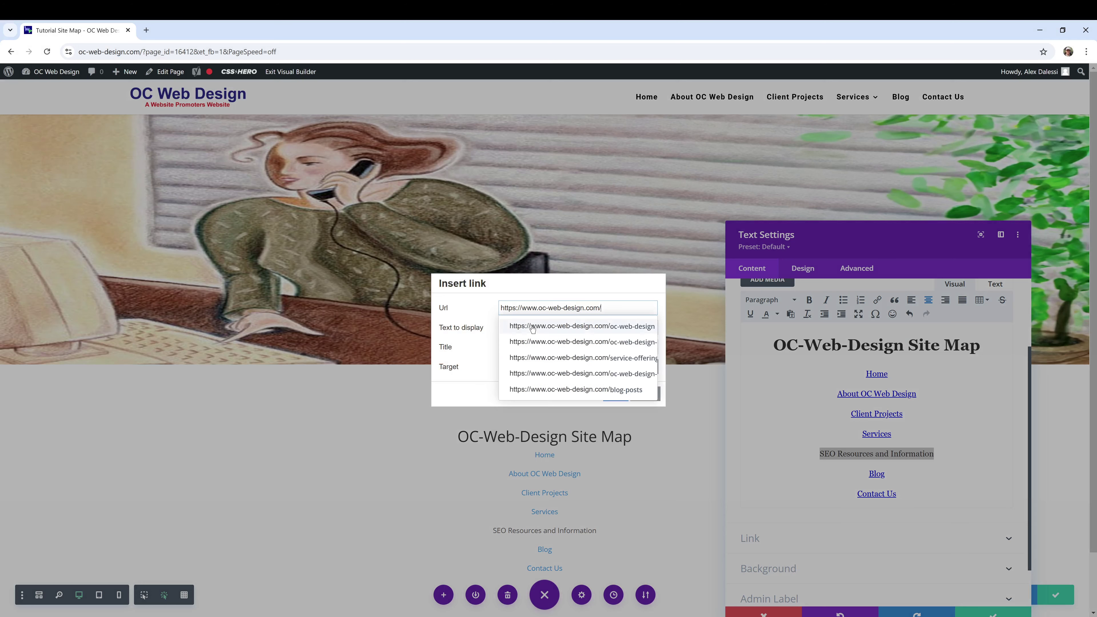
text(seo)
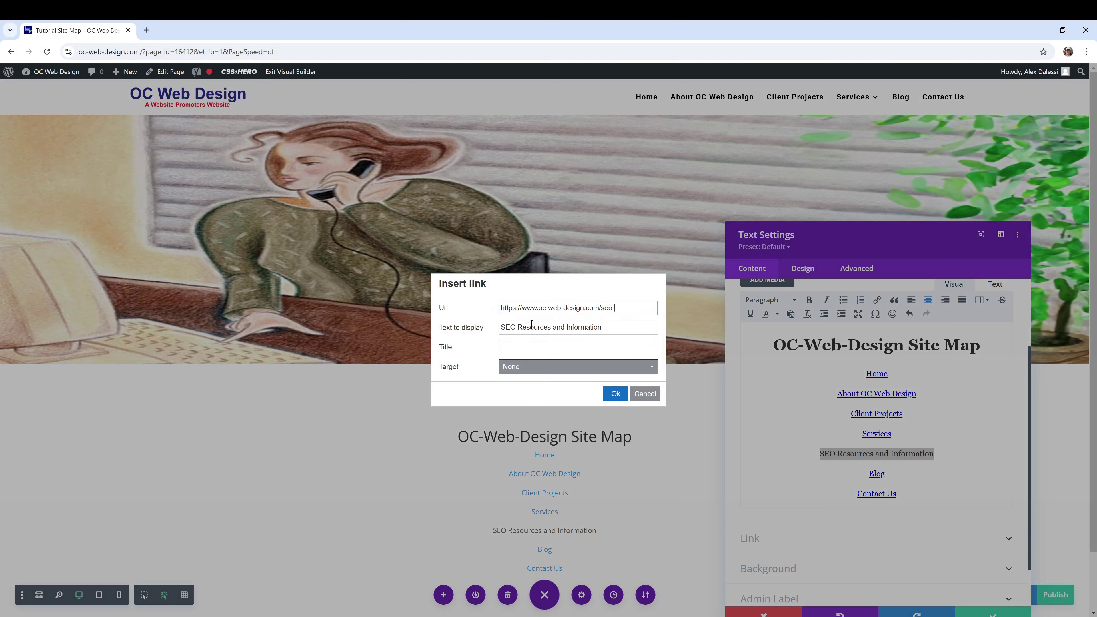
text(-resources-and-information)
click(550, 365)
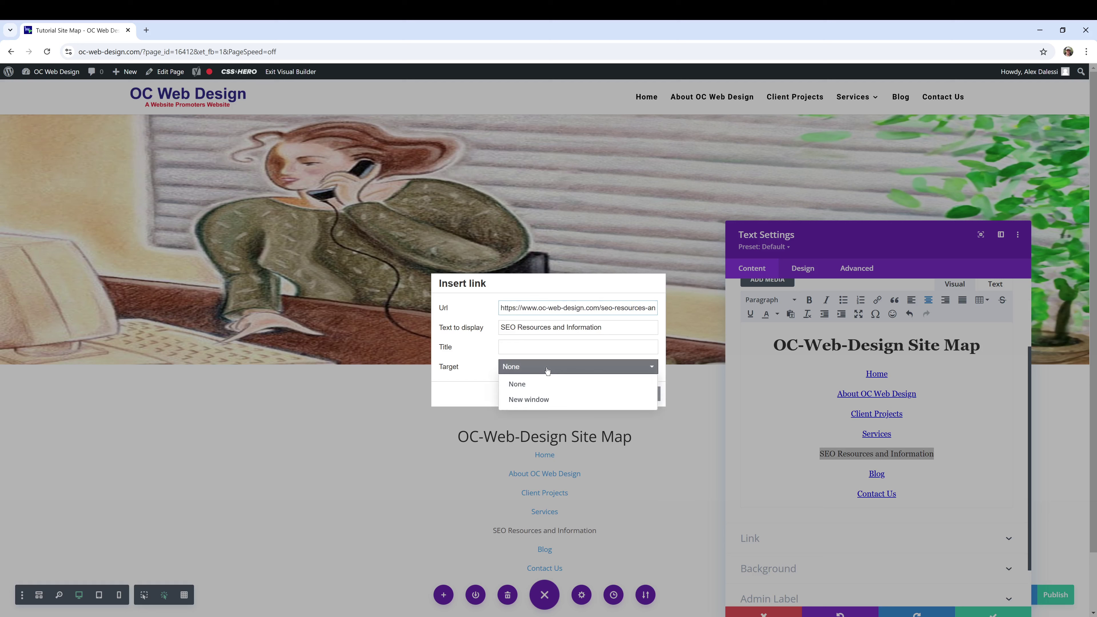
click(551, 398)
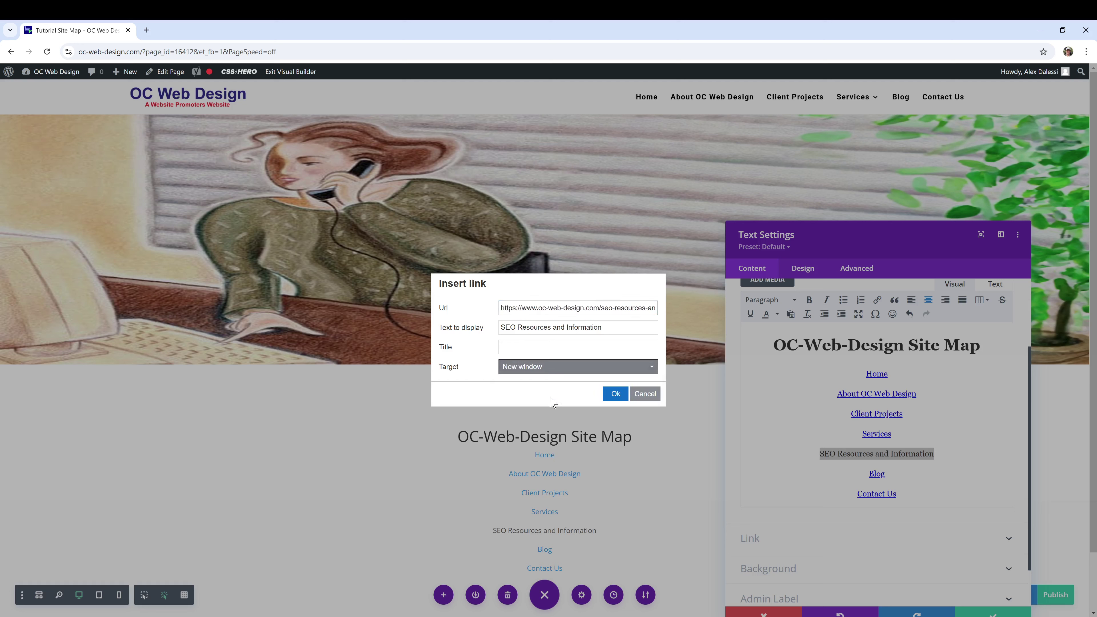
click(615, 393)
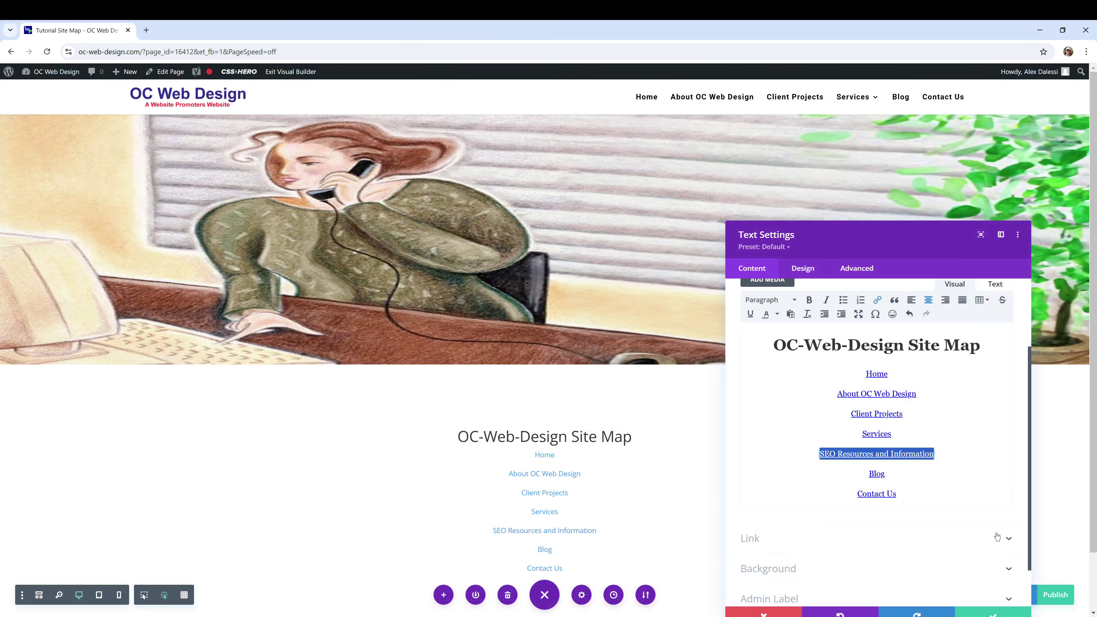
- Accept the Text module's link changes and save the draft again
scroll(998, 562, down, 1)
click(992, 612)
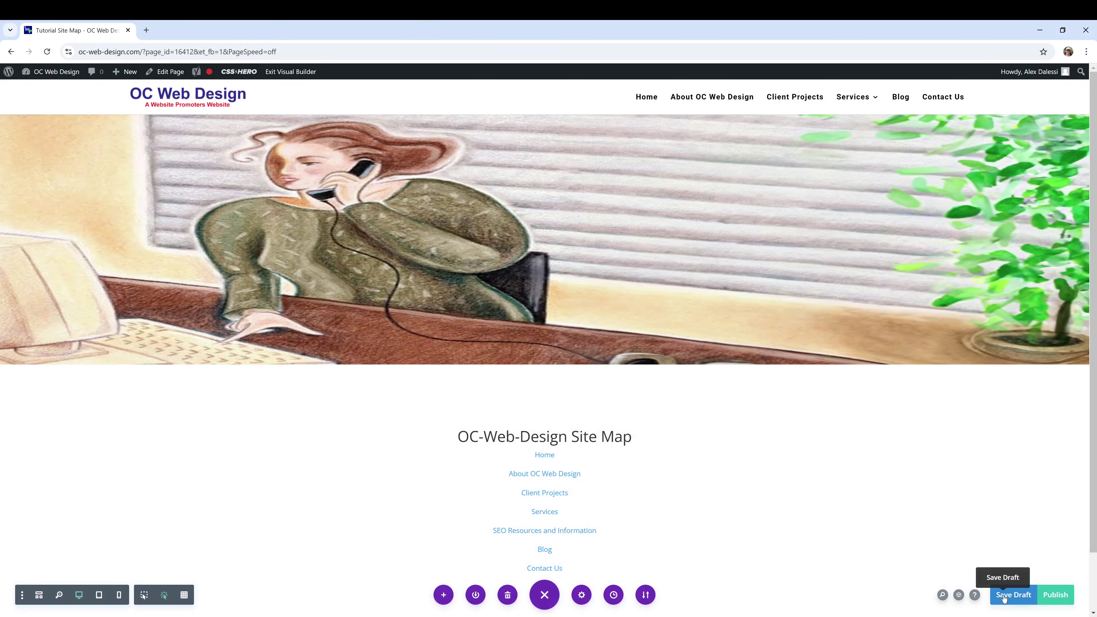
click(1003, 599)
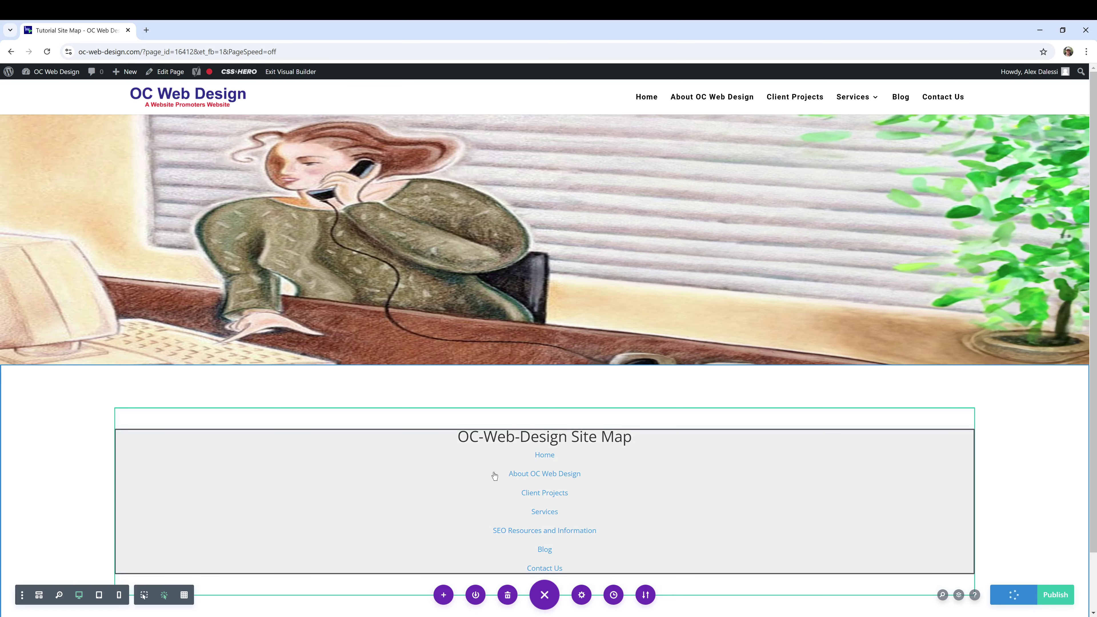
- Open the spacing settings of the section holding the site map list and set its top and bottom margins to 0
click(164, 394)
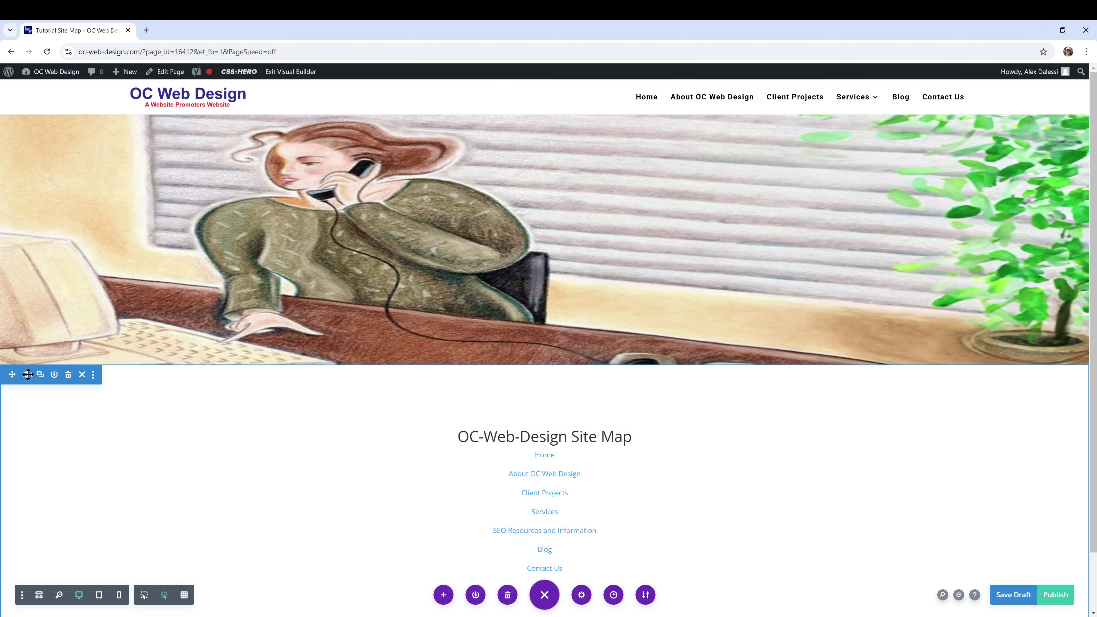
click(27, 375)
click(775, 380)
click(764, 305)
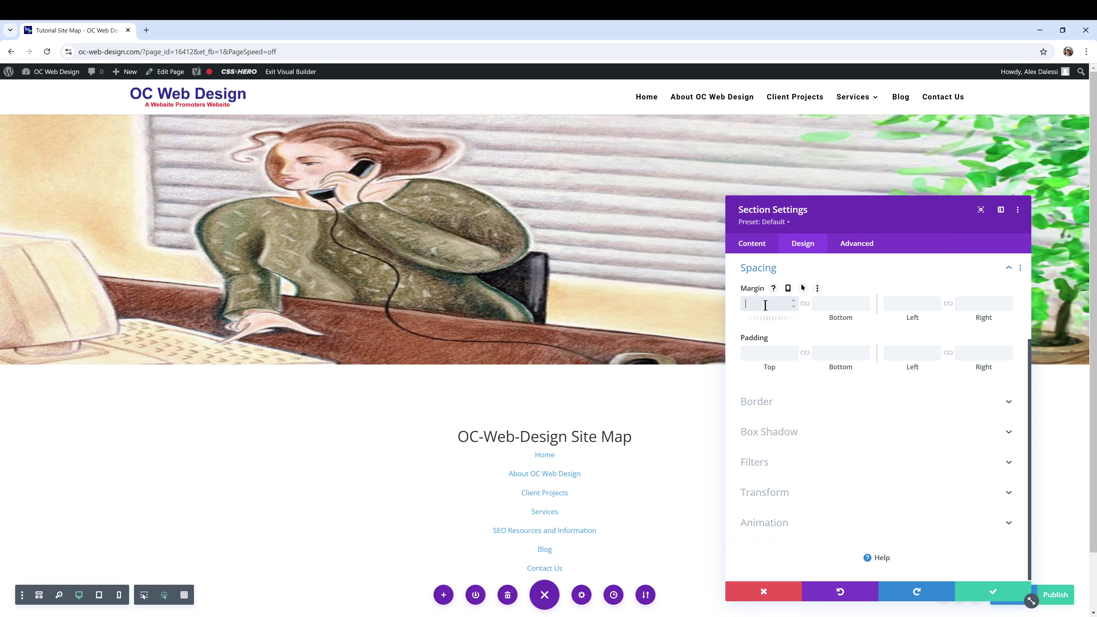
text(0)
key(Tab)
text(0)
- Set the section's top, bottom and left padding to 0
click(790, 353)
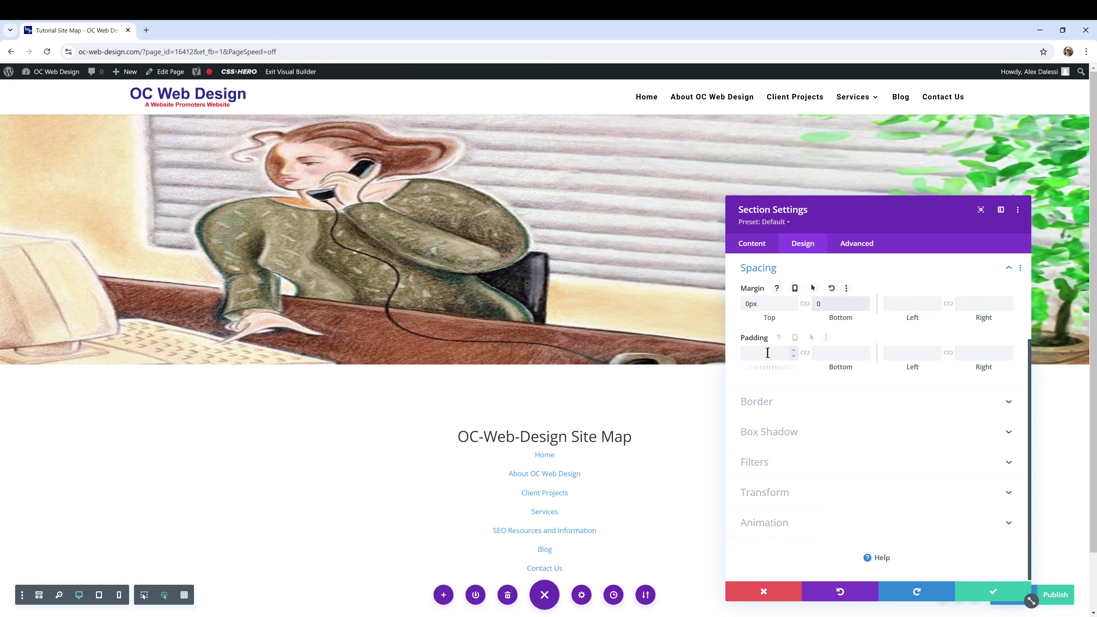
text(0)
click(823, 355)
text(0)
click(914, 354)
text(0)
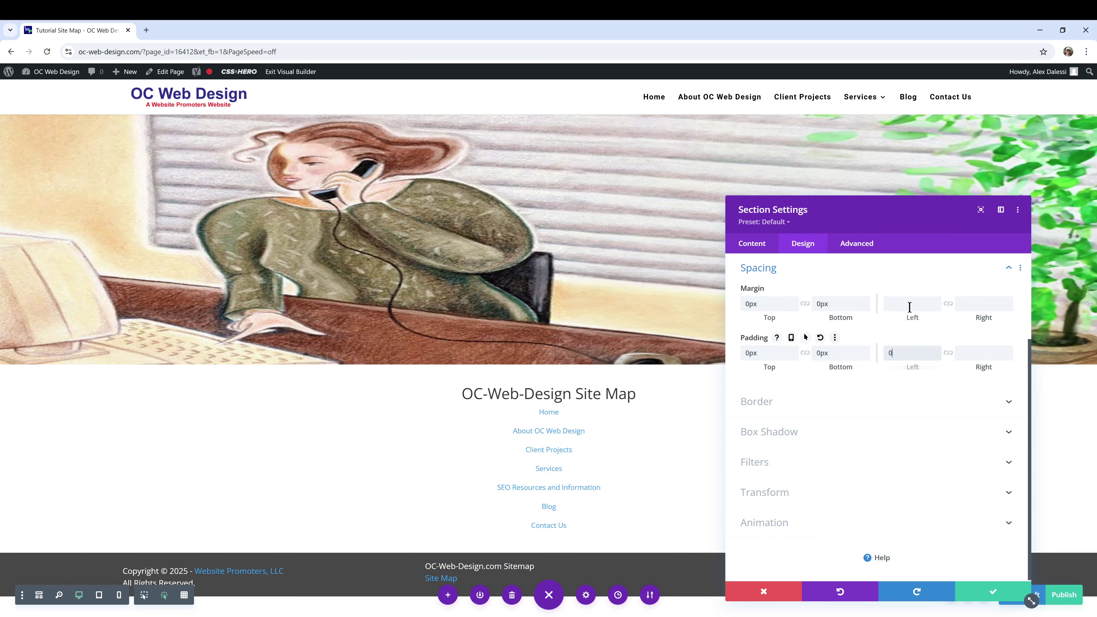
- Set the section's left and right margins and its right padding to 0, and accept the section settings
click(912, 305)
text(0)
click(959, 308)
text(0)
click(976, 352)
text(0)
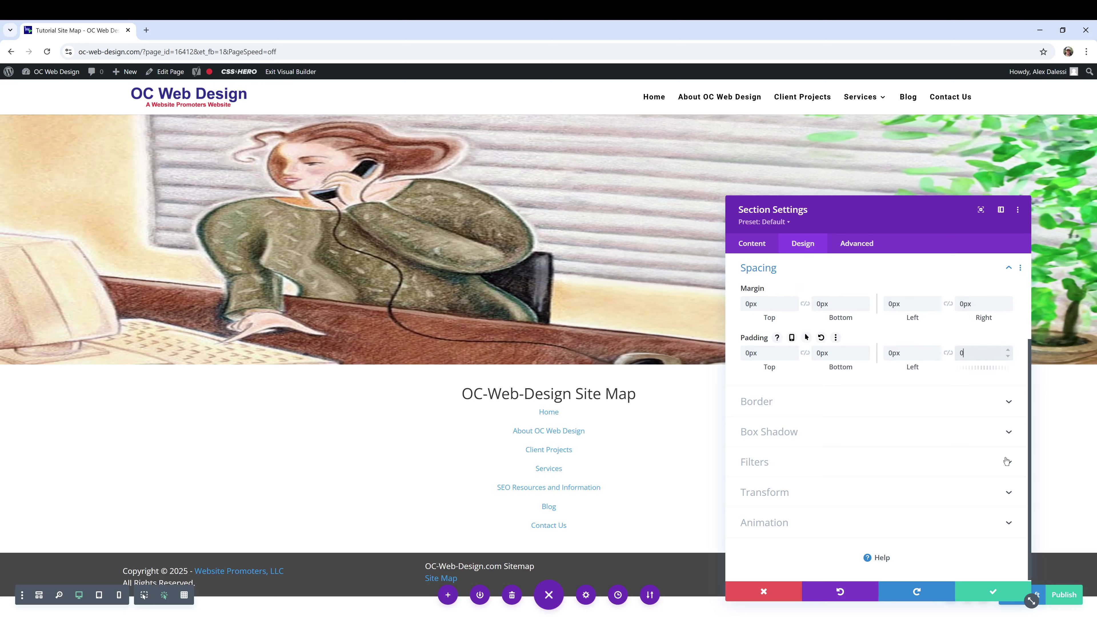
click(994, 589)
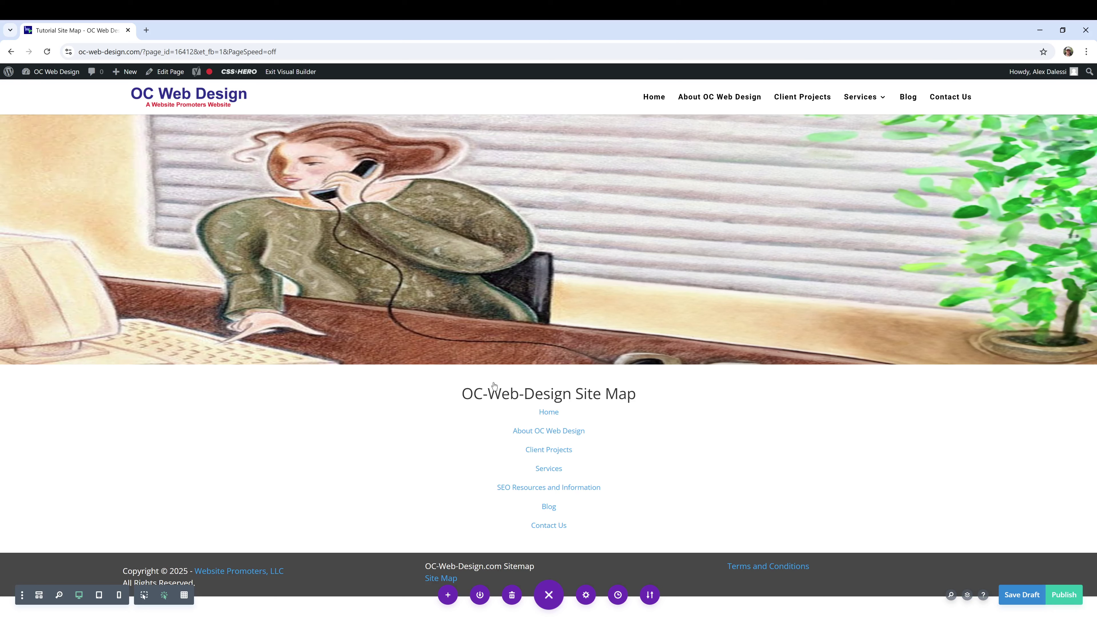
- Open the spacing settings of the row holding the site map list and set its top and bottom margins and padding to 0
click(504, 386)
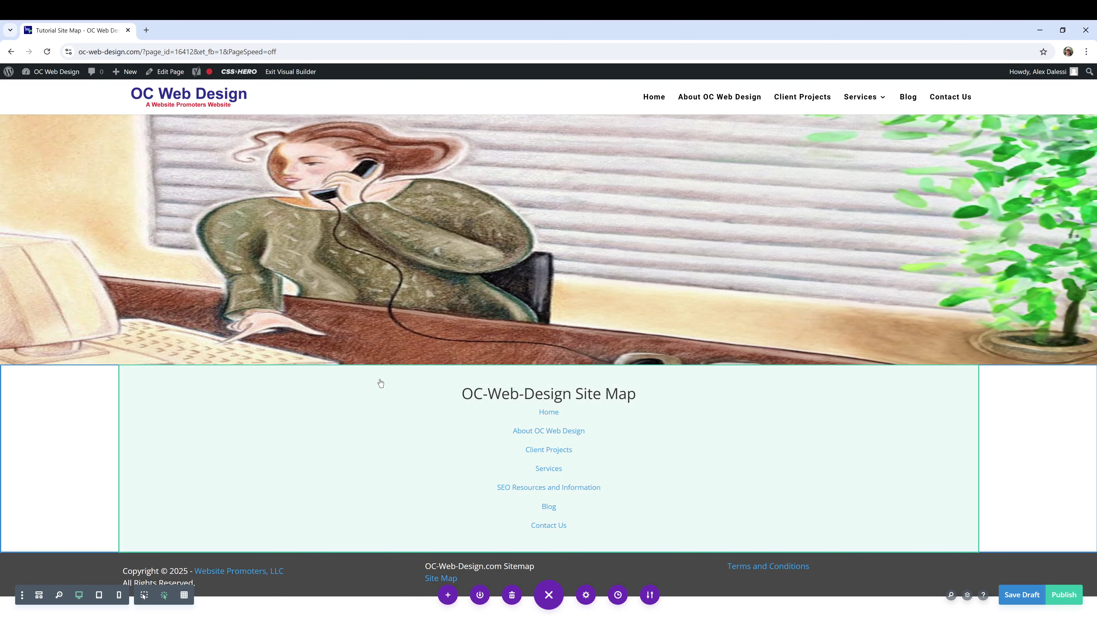
mouse_move(187, 381)
click(145, 379)
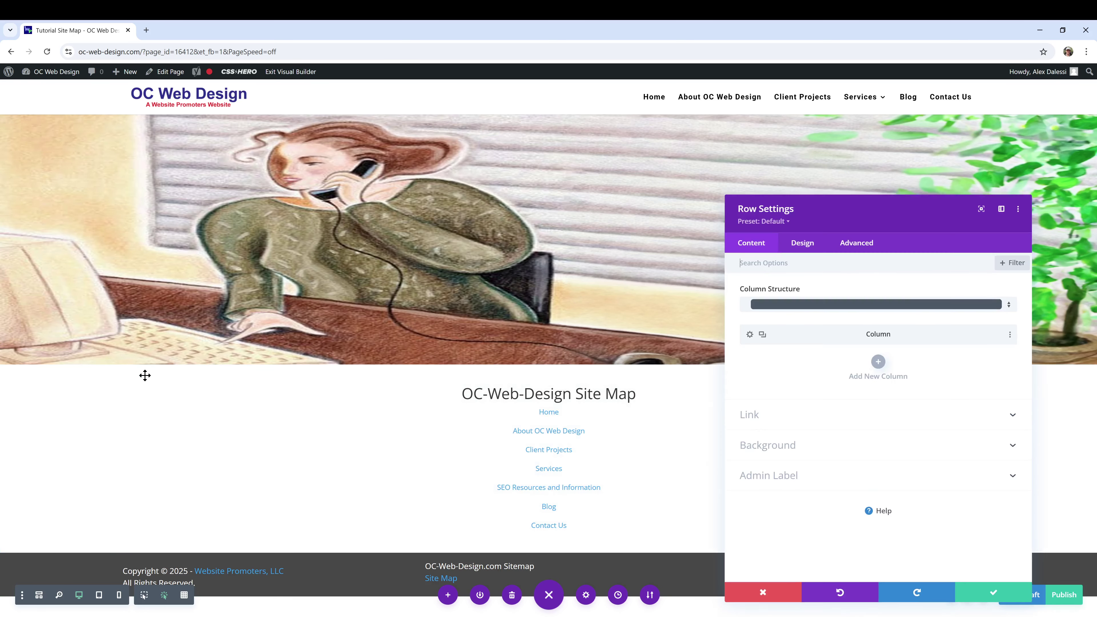
click(808, 250)
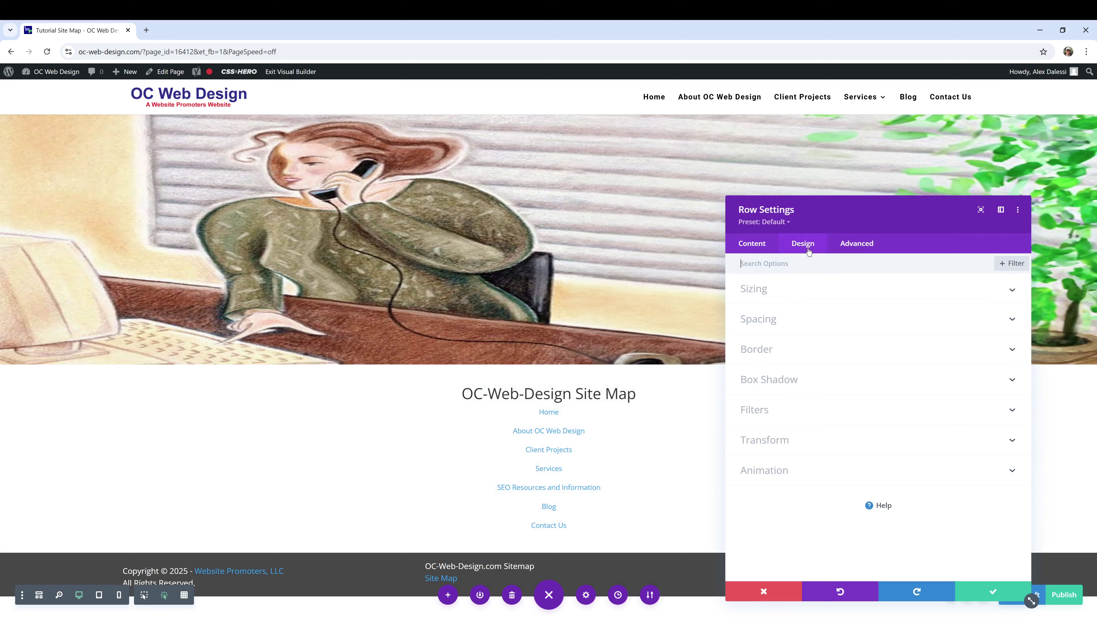
click(769, 320)
text(0)
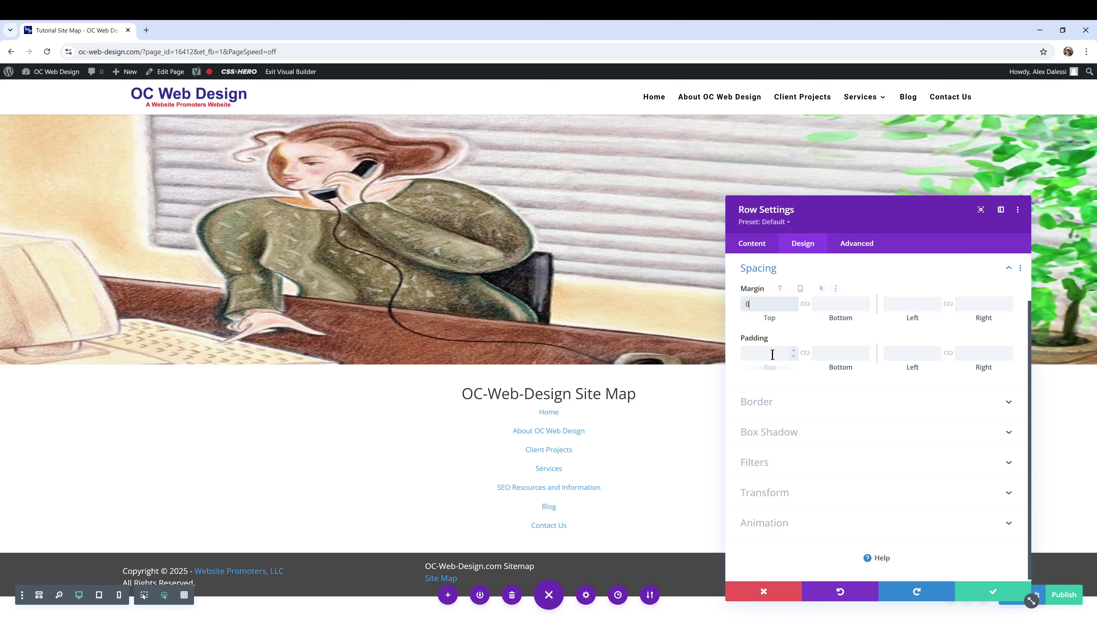
key(Return)
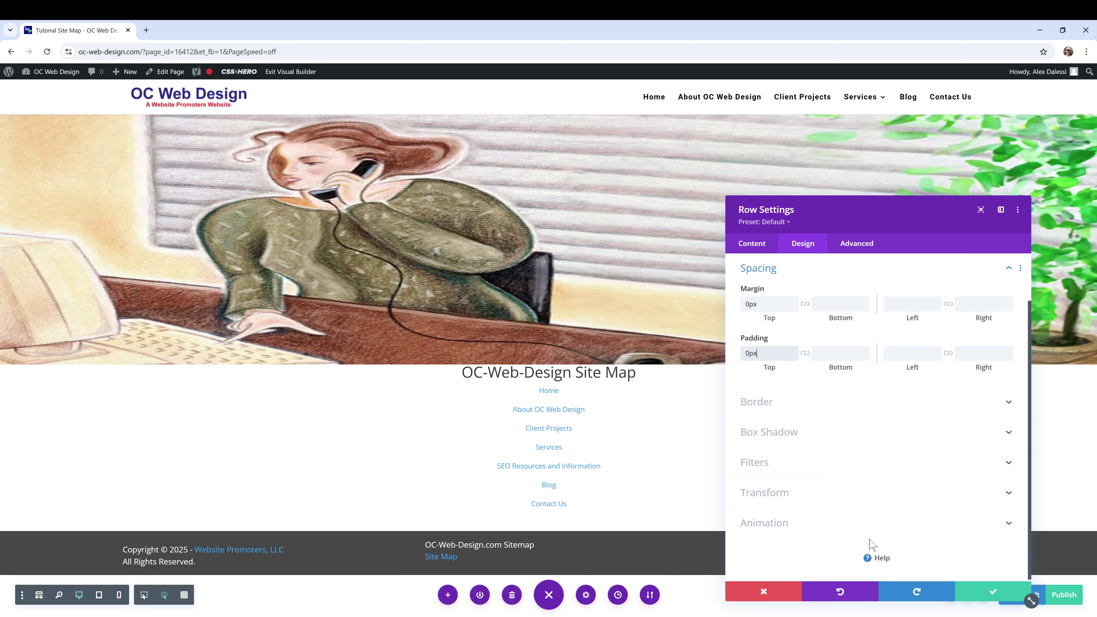
click(843, 353)
text(0)
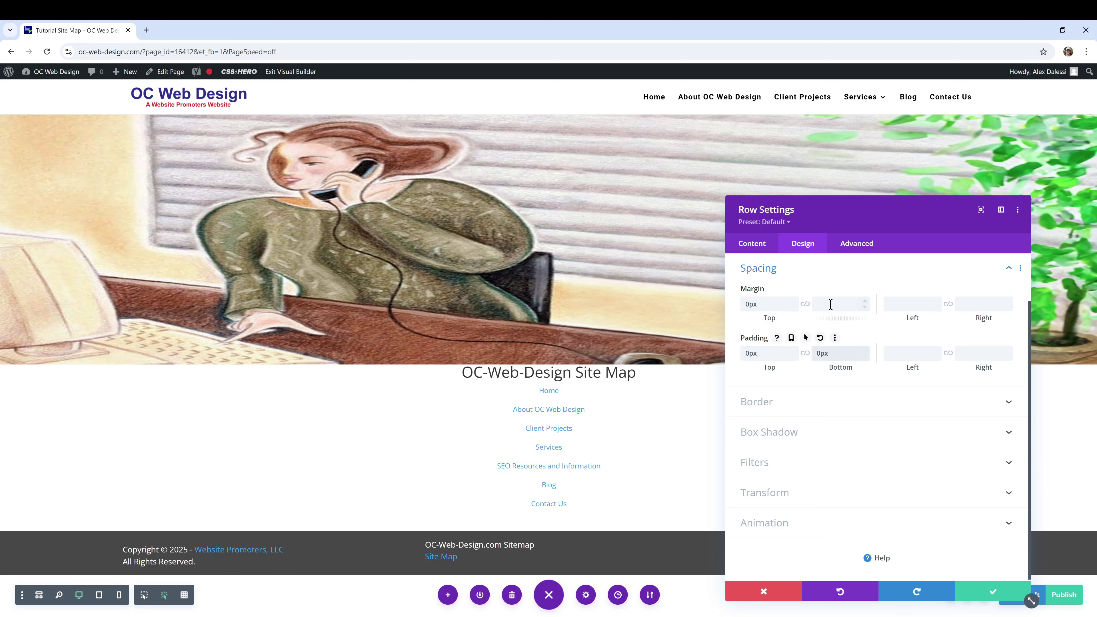
click(829, 303)
text(0)
- Set the row's left and right margins and its left and right padding to 0
click(888, 305)
text(0)
click(902, 353)
text(0)
click(985, 355)
text(0)
click(972, 305)
text(0)
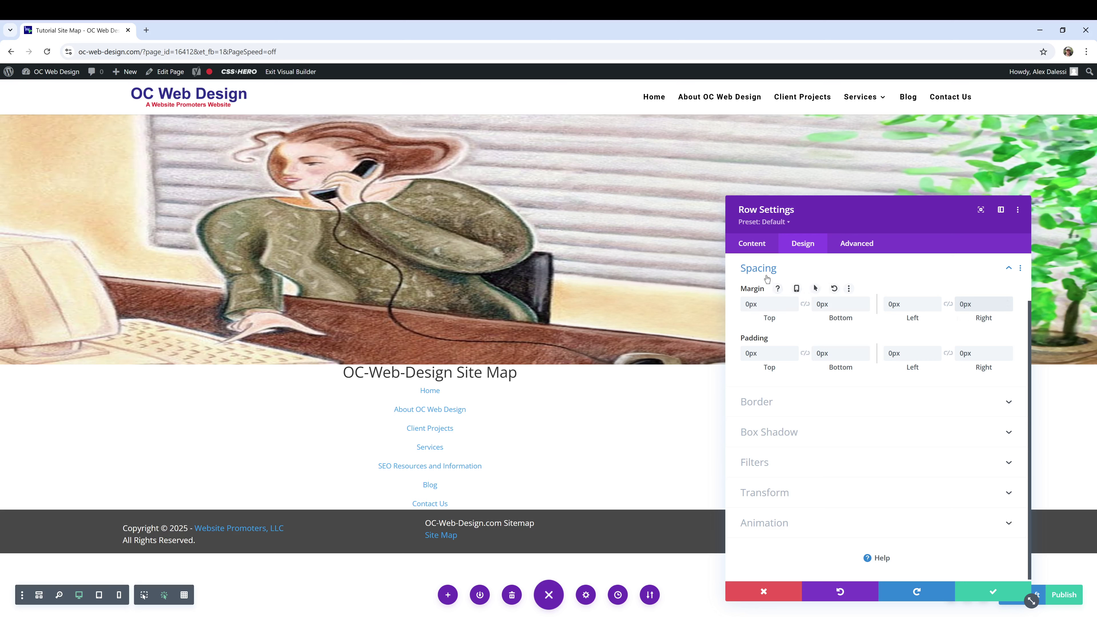
- In the row's sizing options, set both the width and the max width to 100%
click(768, 272)
click(761, 292)
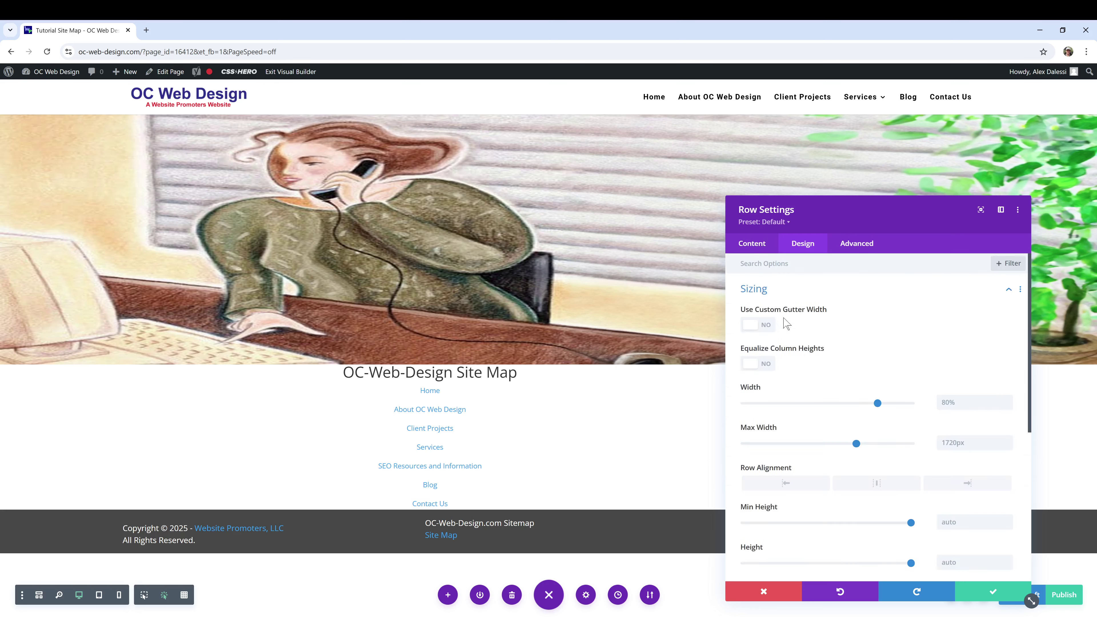
click(967, 402)
text(100%)
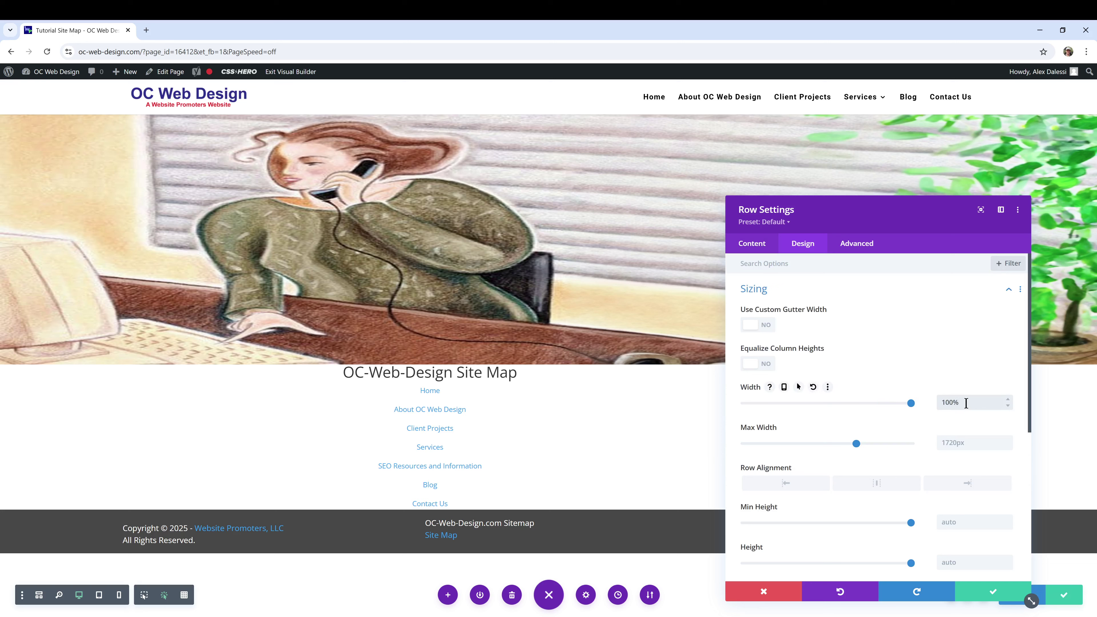
text(100px)
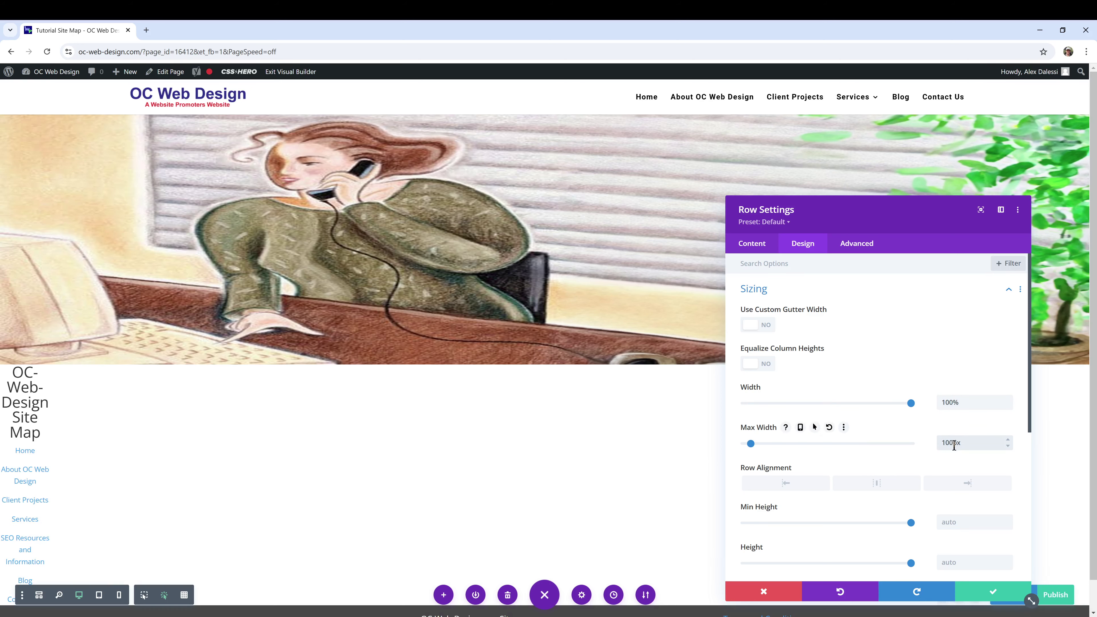
drag(970, 442, 955, 445)
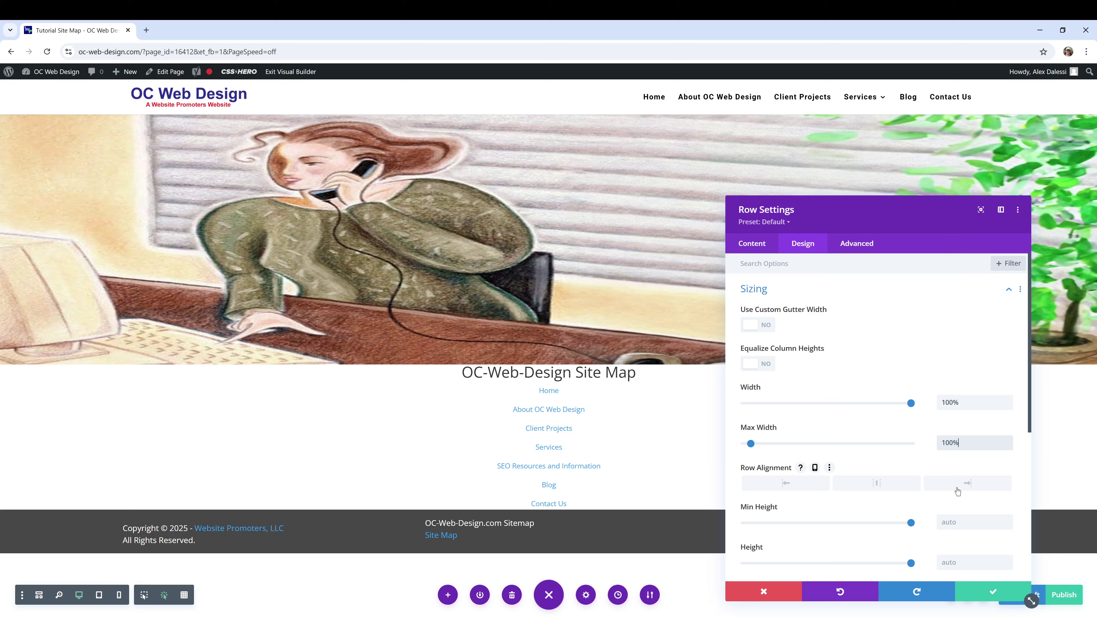
- Set the row's minimum height to 418px
scroll(907, 493, down, 1)
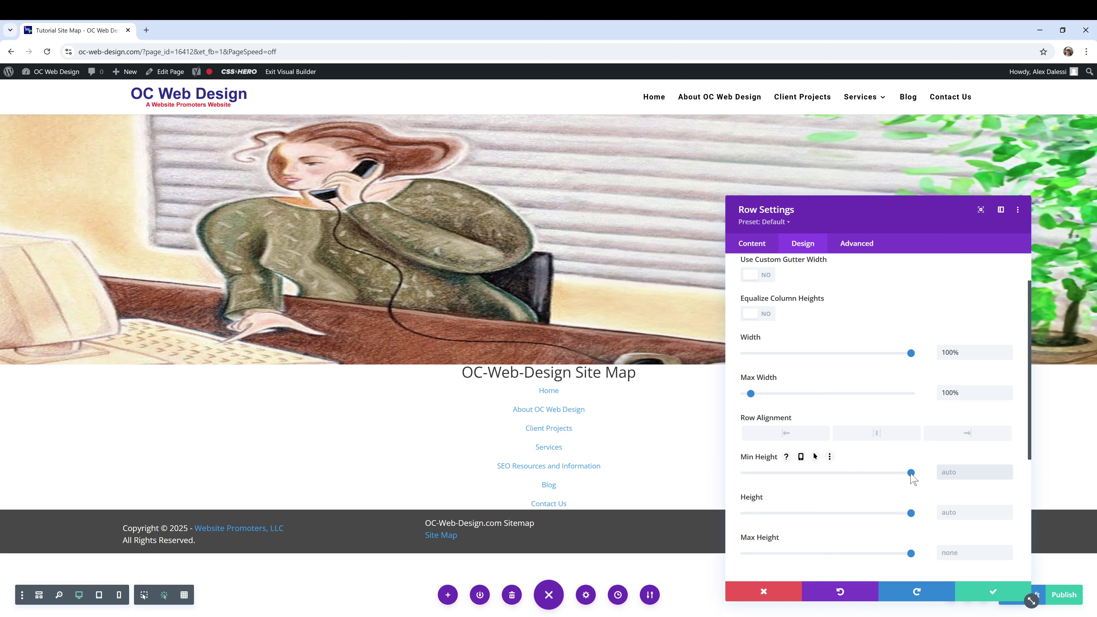
drag(911, 473, 877, 474)
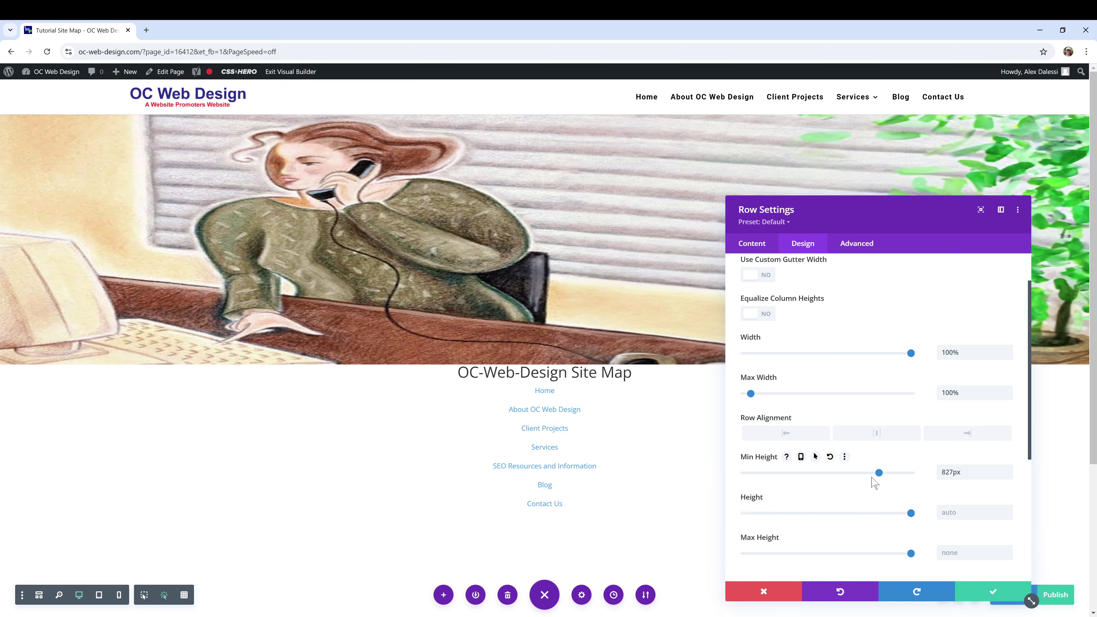
scroll(617, 484, down, 3)
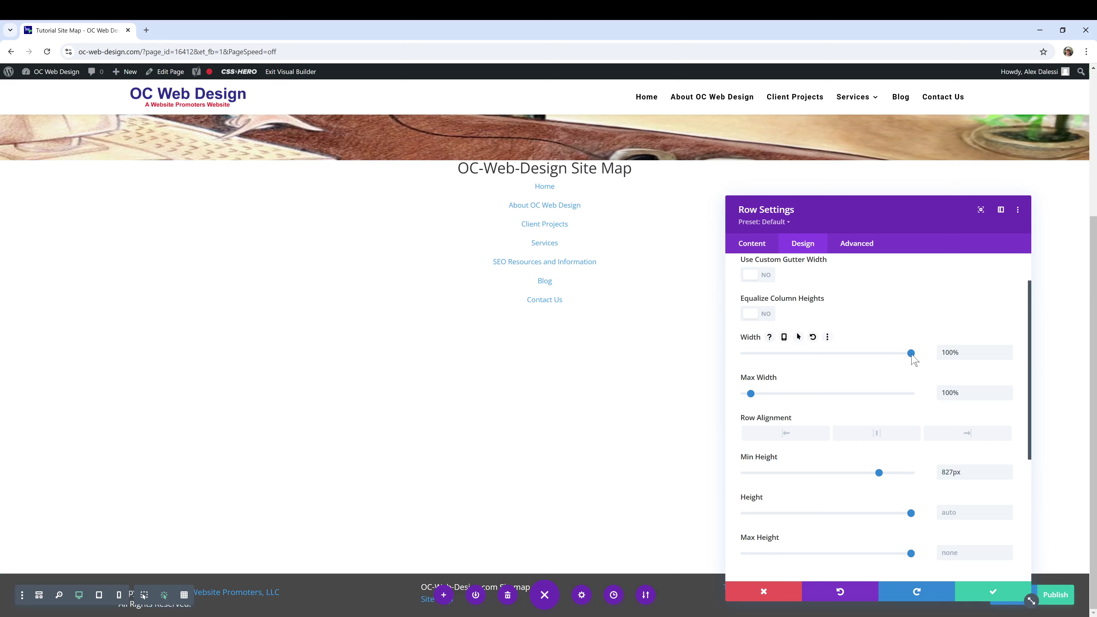
click(880, 475)
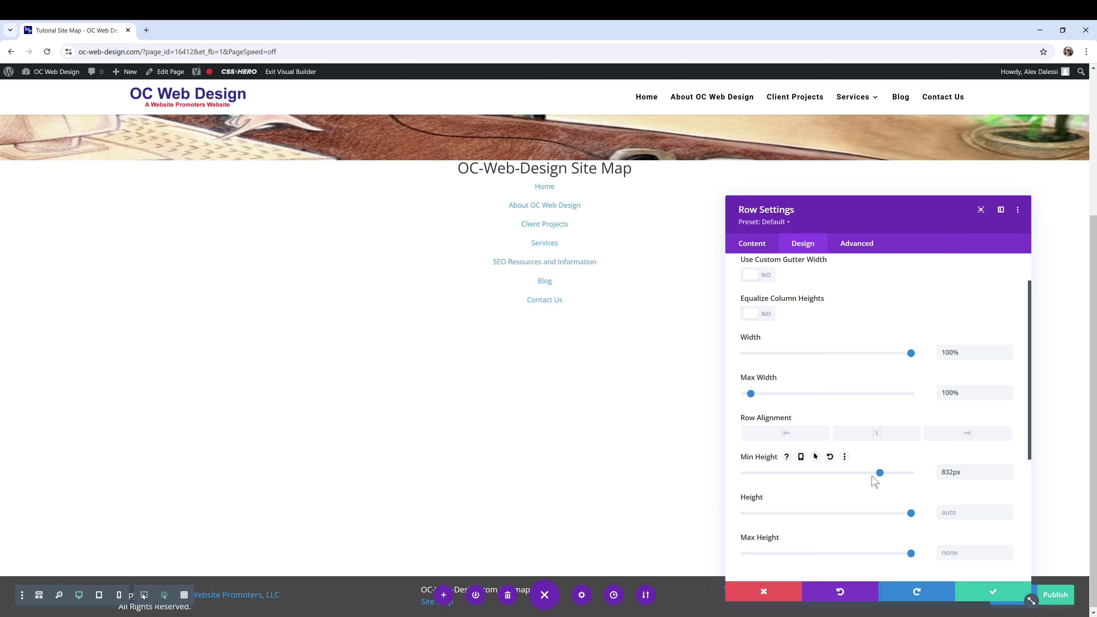
drag(872, 477, 802, 484)
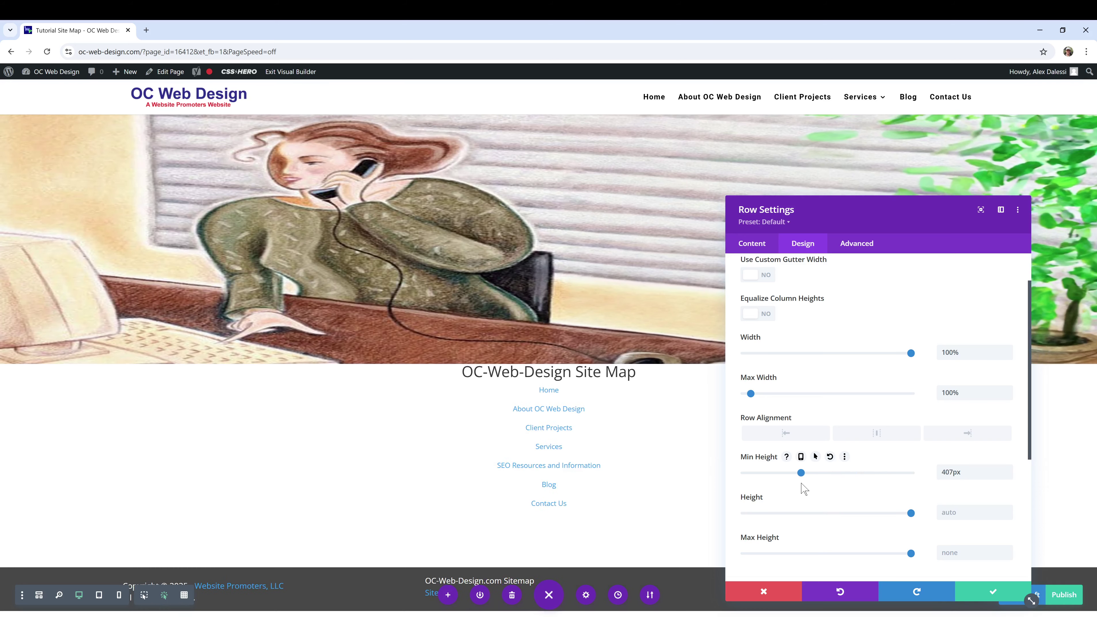
key(Up)
key(Up)
key(Up)
key(Up)
key(Up)
key(Up)
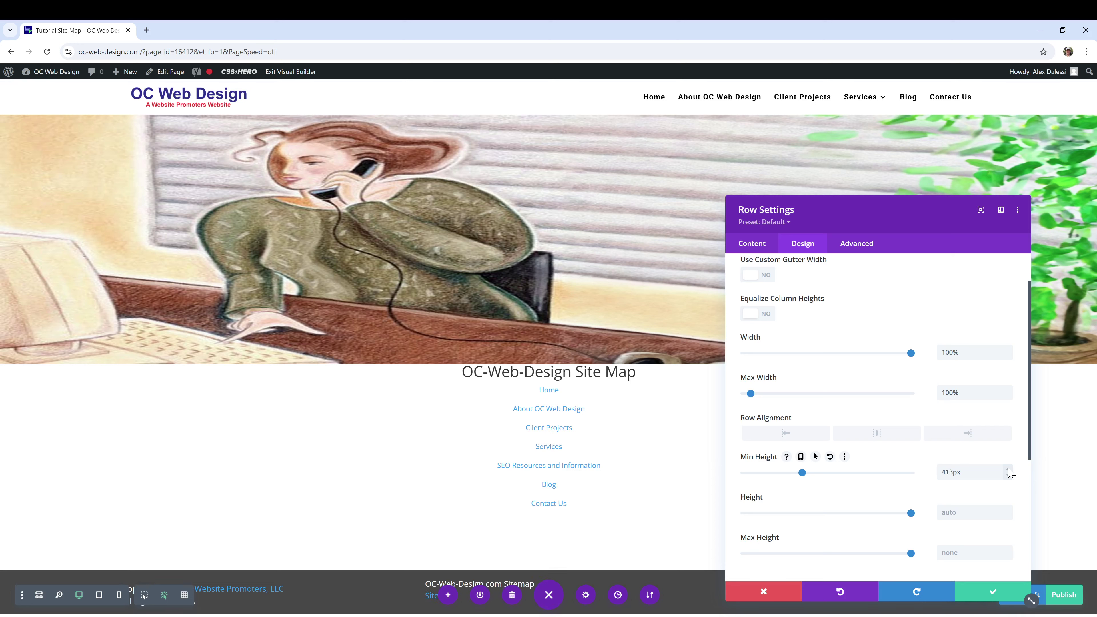
key(Up)
key(Up)
key(Up)
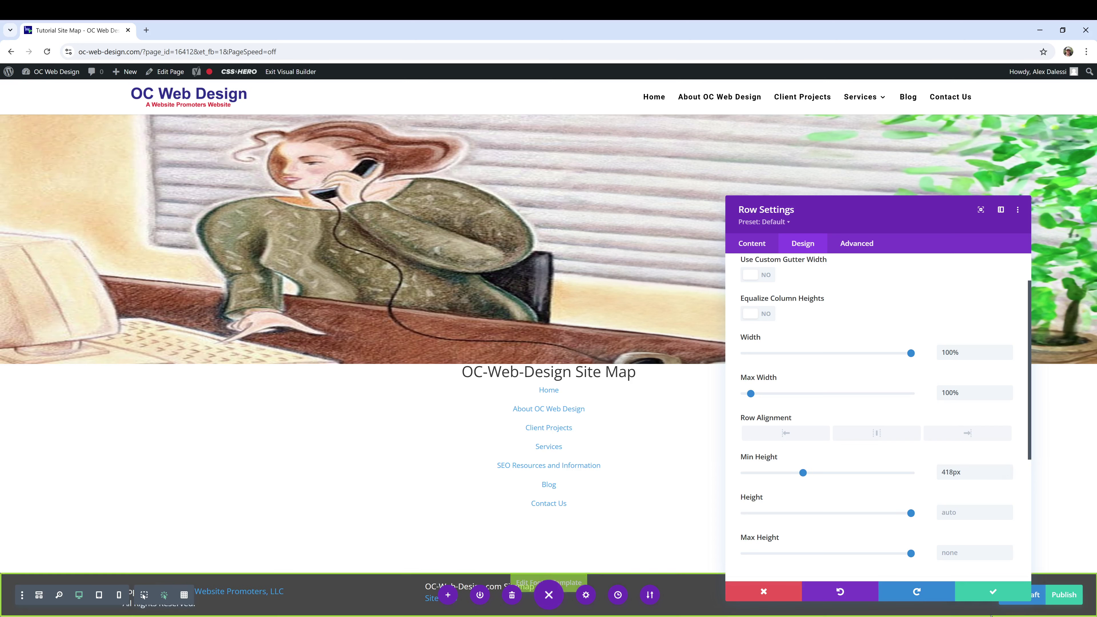
- Open the spacing settings of the site map Text module and set its top and bottom margins and padding to 0
click(672, 362)
click(818, 249)
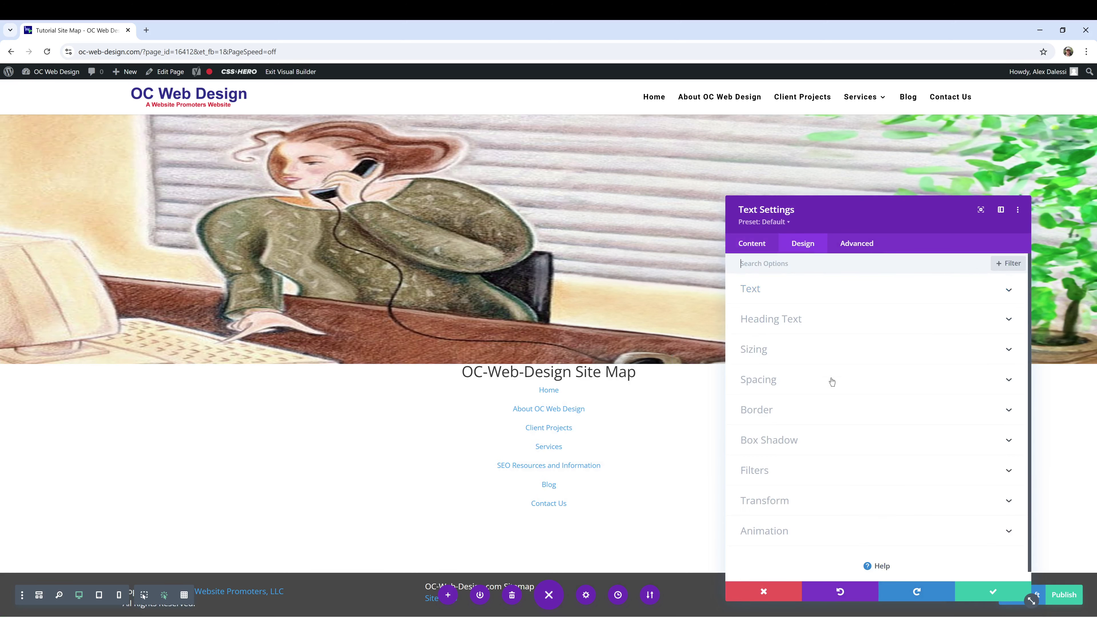
click(774, 392)
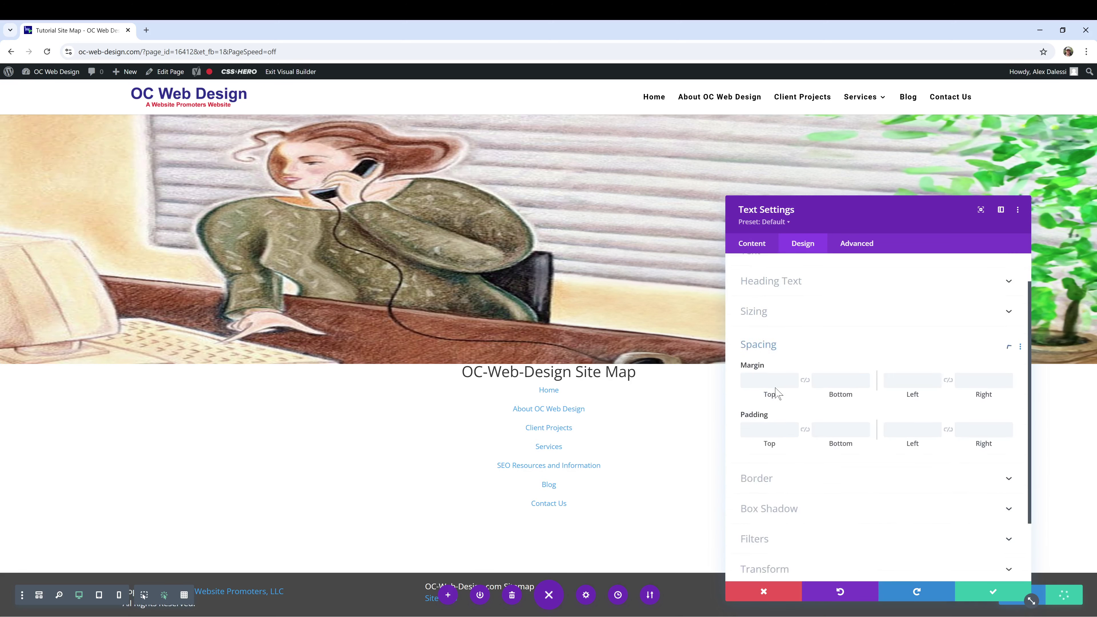
click(777, 354)
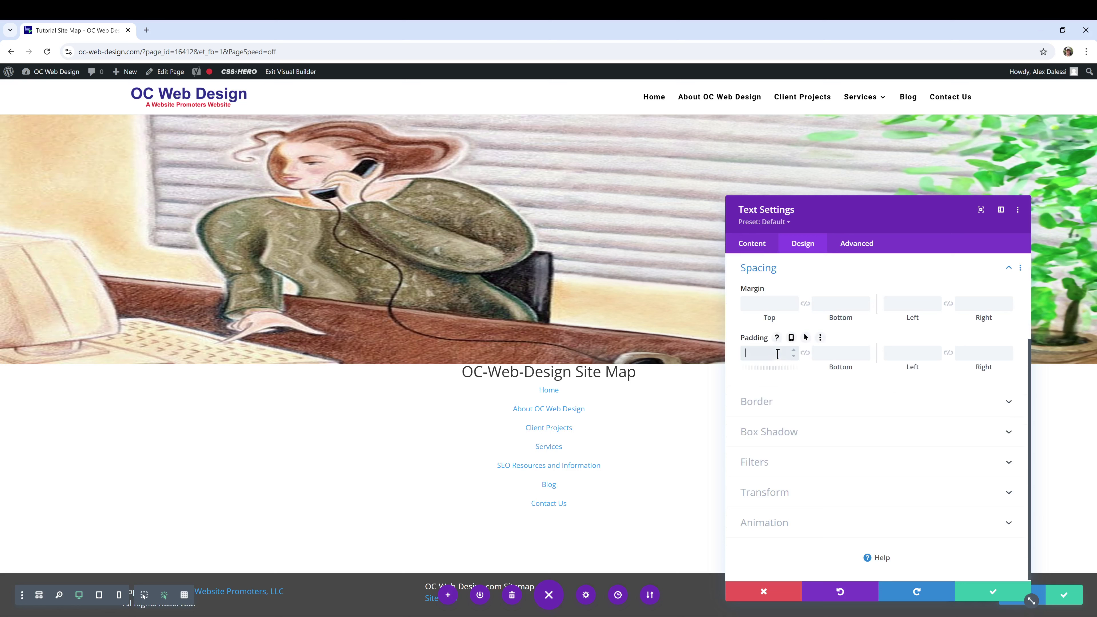
text(0)
click(773, 304)
text(0)
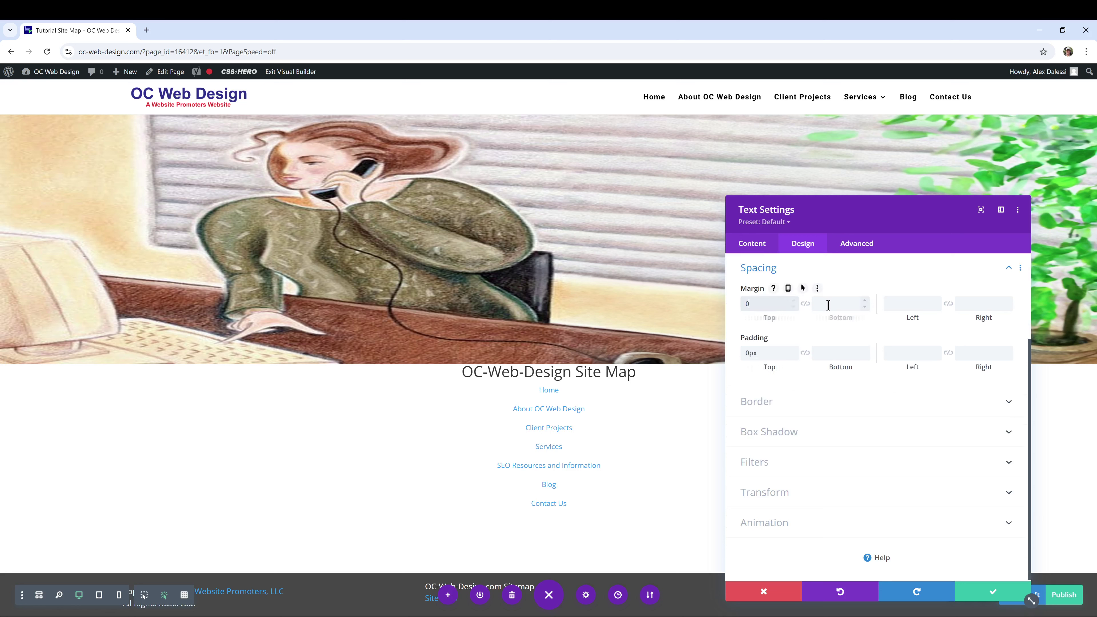
click(838, 304)
text(0)
click(836, 353)
text(0)
- Set the Text module's left and right margins and its left and right padding to 0
click(897, 355)
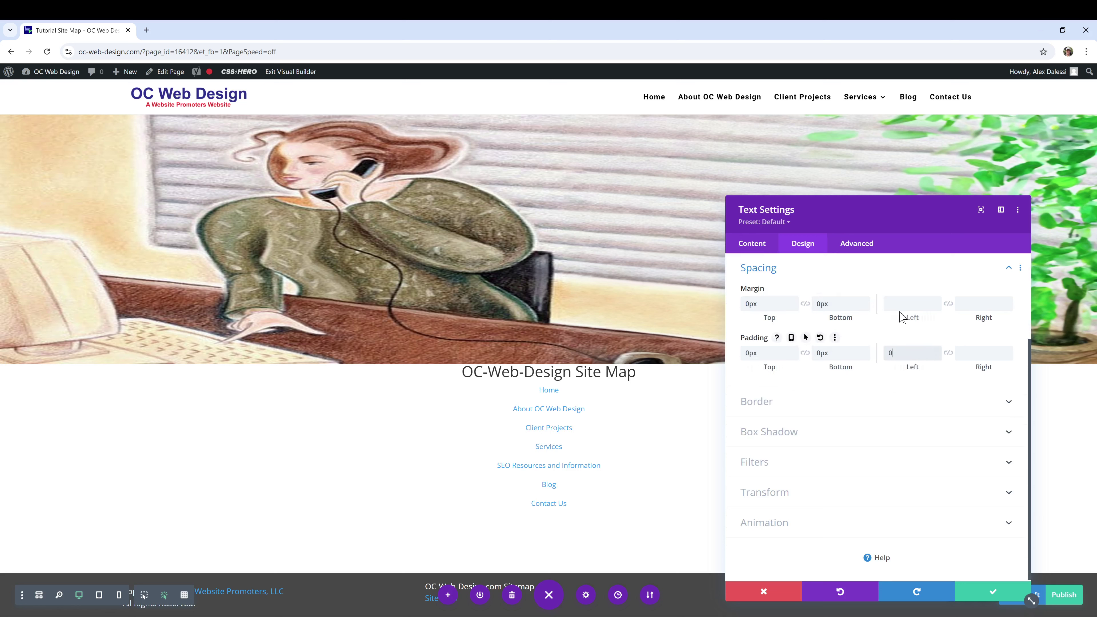
click(903, 306)
text(0)
click(979, 305)
text(0)
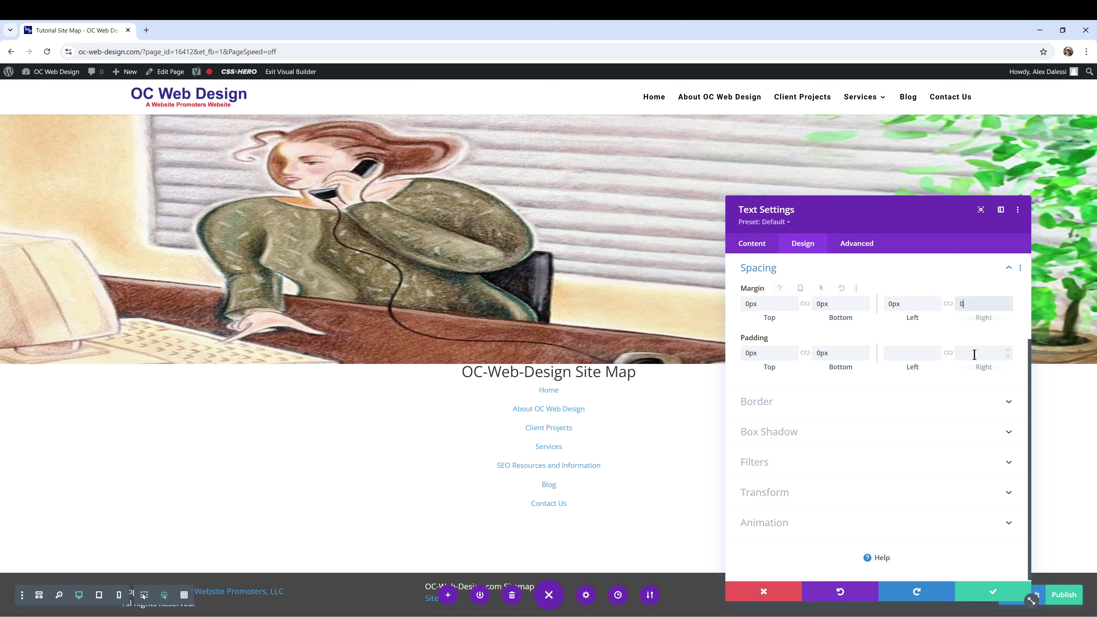
click(977, 354)
text(0)
click(900, 353)
text(0)
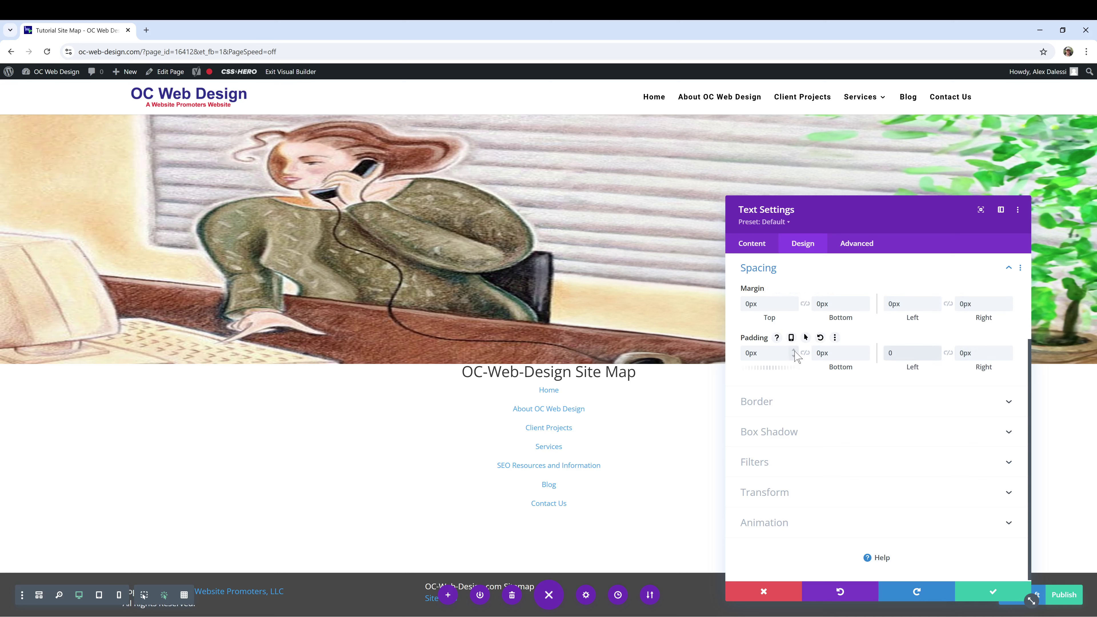
- Set the Text module's top padding to 20px, then accept its settings and save the draft
click(791, 354)
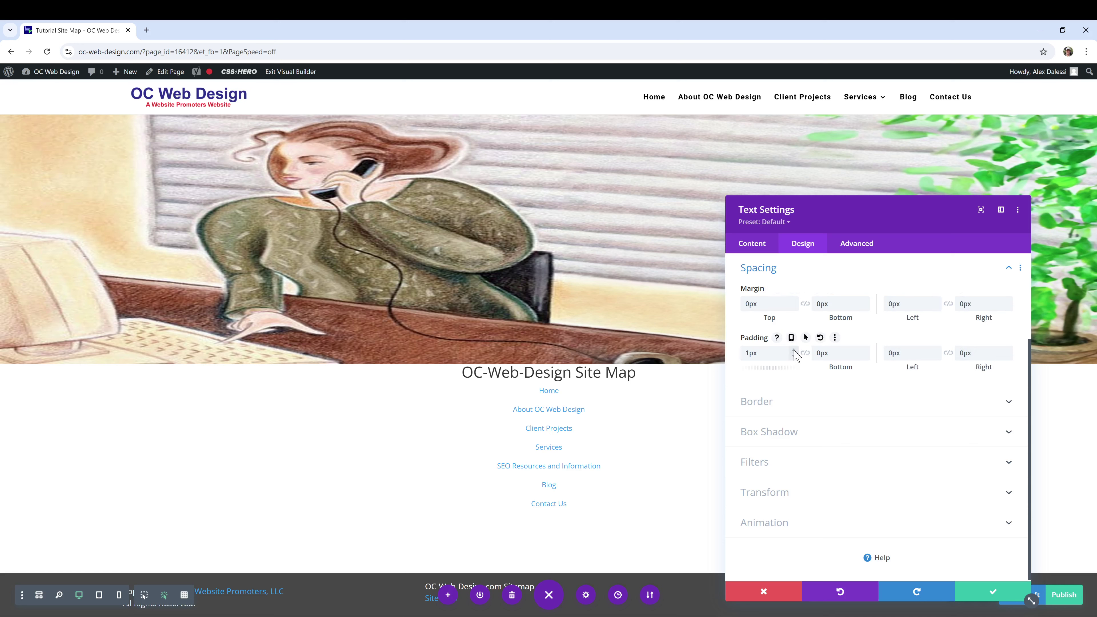
click(750, 353)
key(BackSpace)
key(BackSpace)
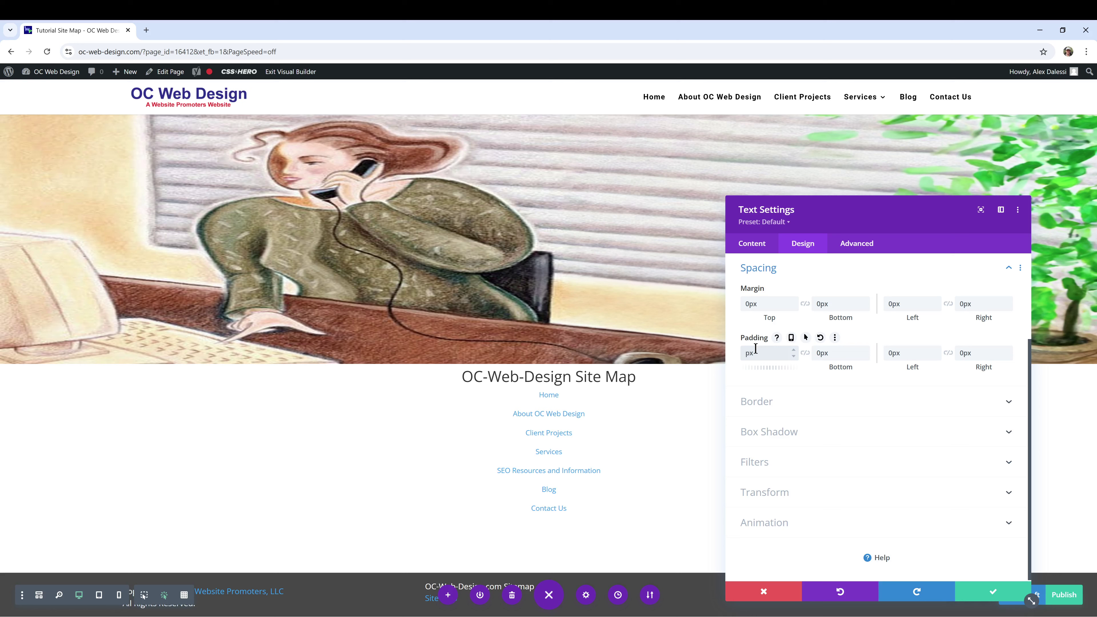
key(Delete)
key(Delete)
text(20)
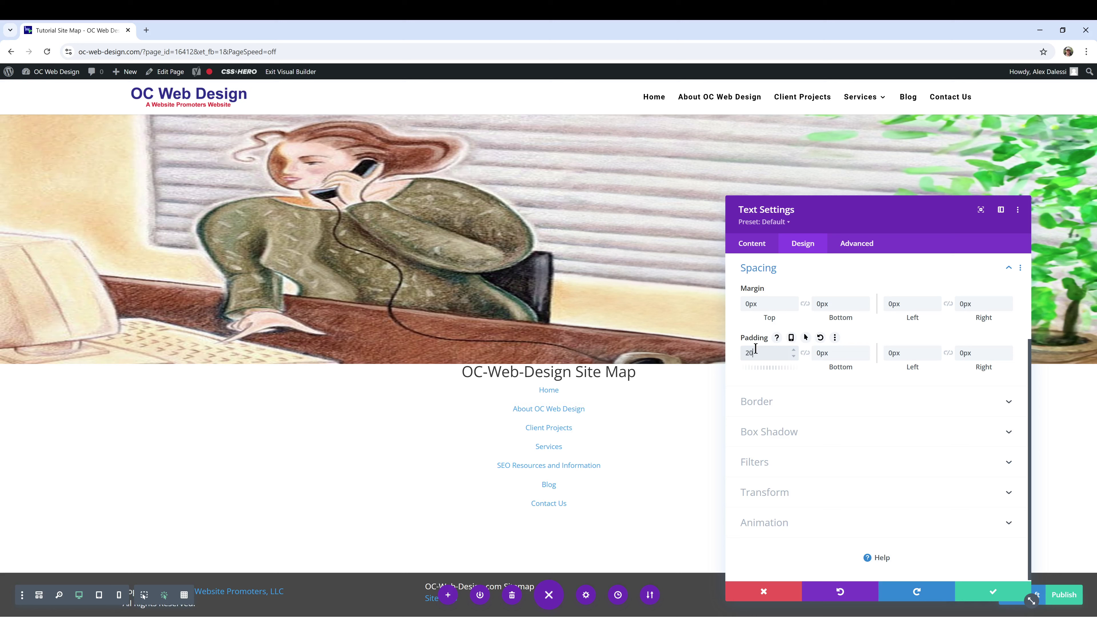
text(px)
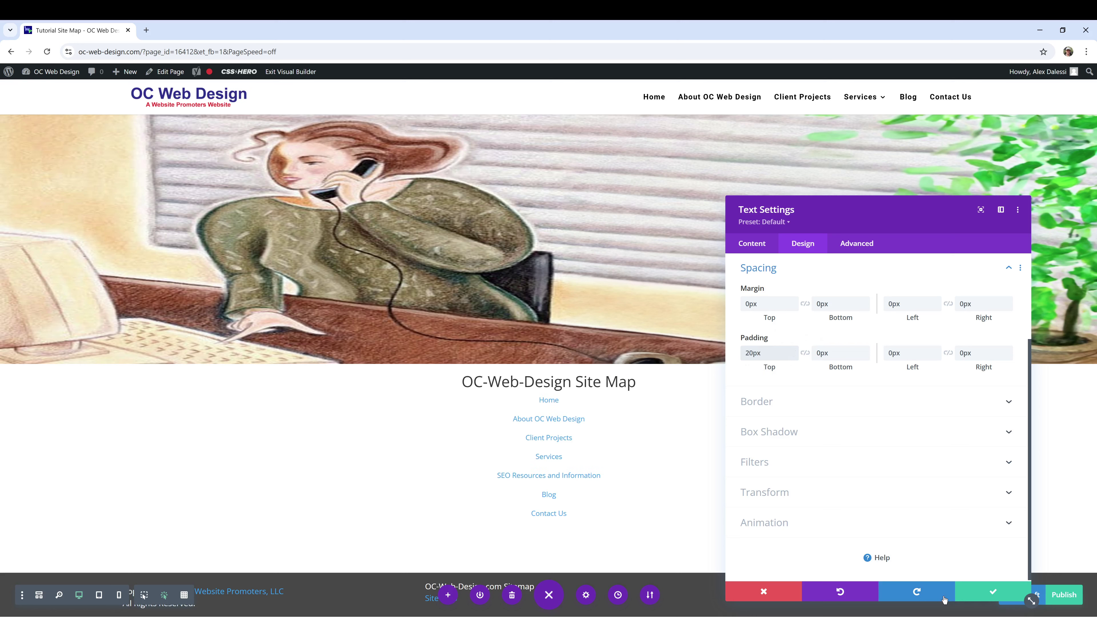
click(1005, 601)
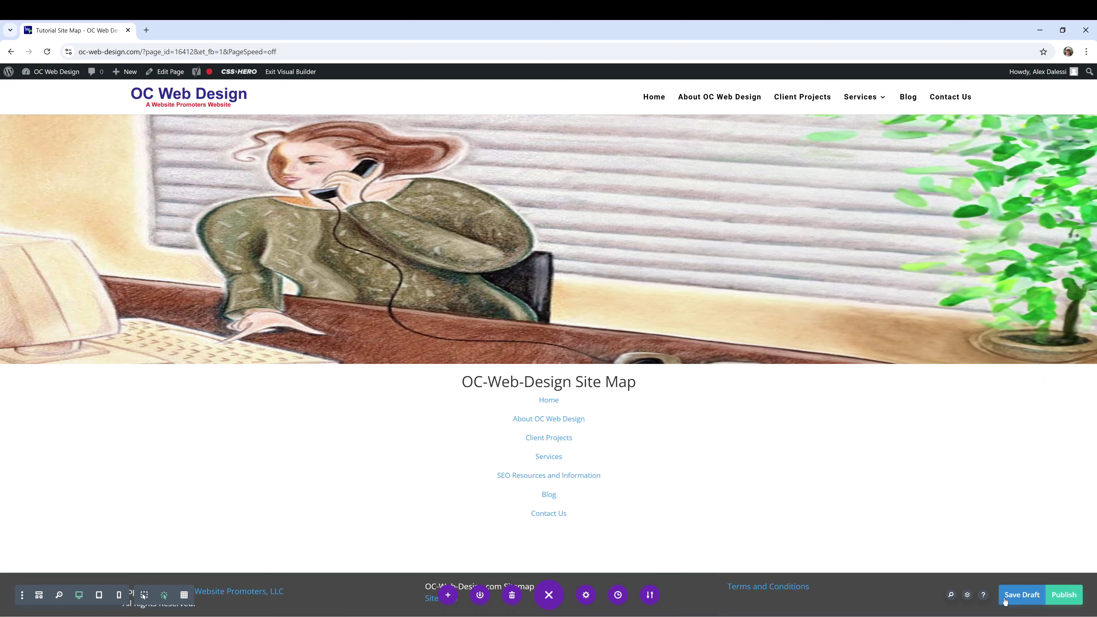
click(1008, 601)
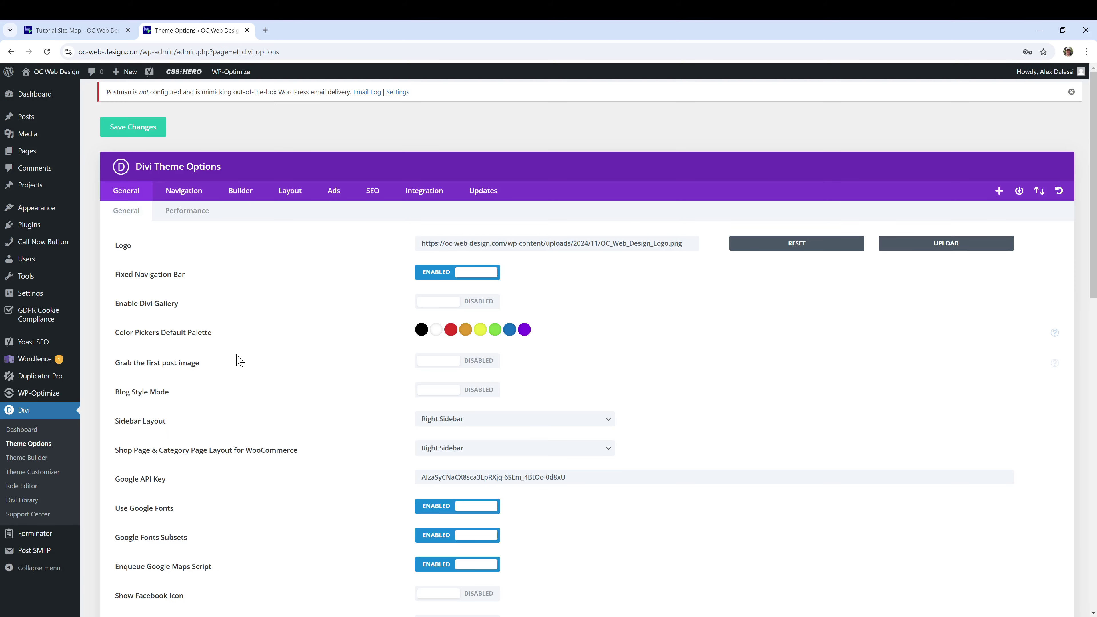
- Look through the general settings of the Divi Theme Options
scroll(239, 361, down, 20)
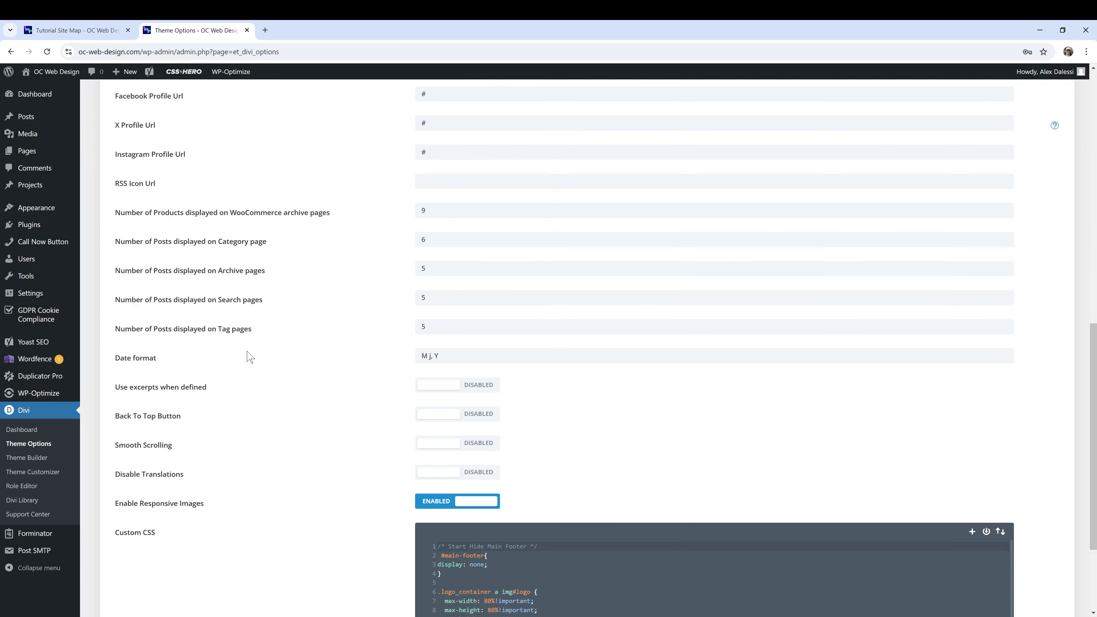
scroll(250, 358, up, 10)
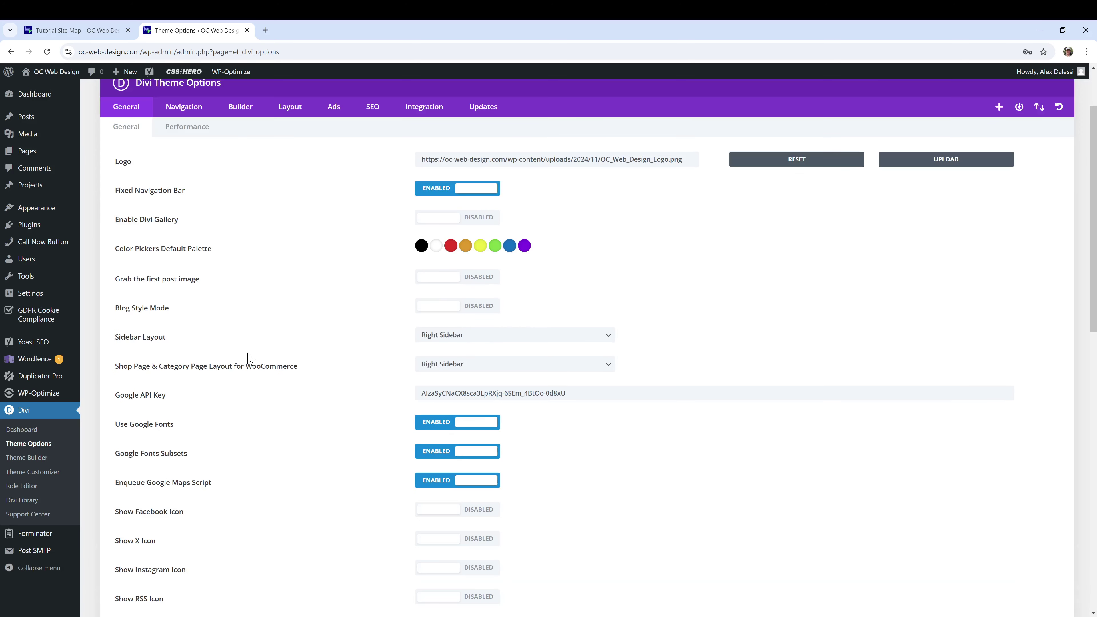